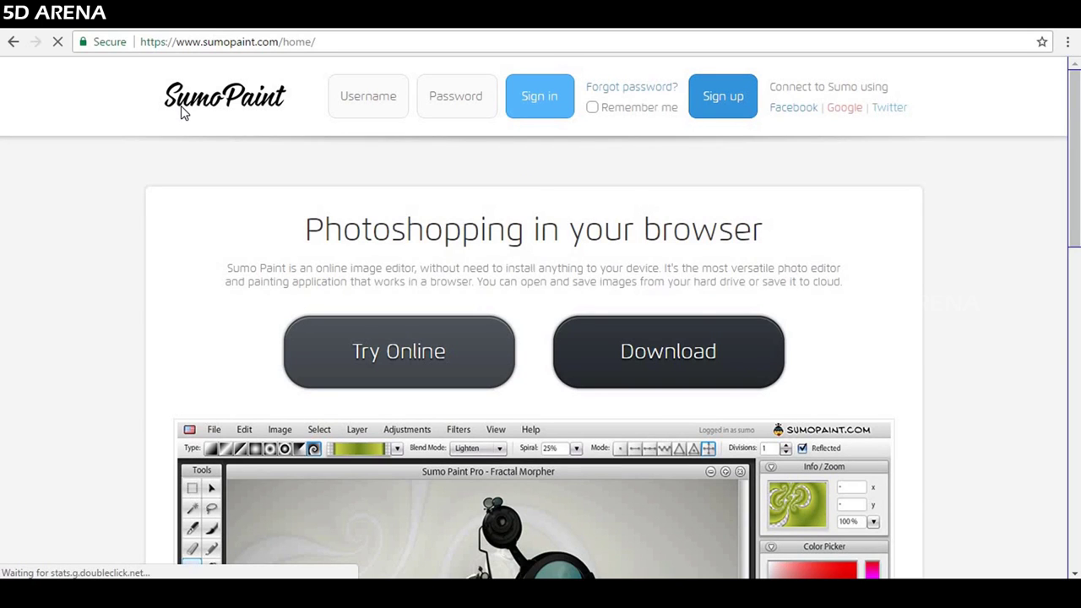
Step: Launch SumoPaint's online editor, then dismiss the Flash download prompt and the blocked-plugin notice
click(344, 370)
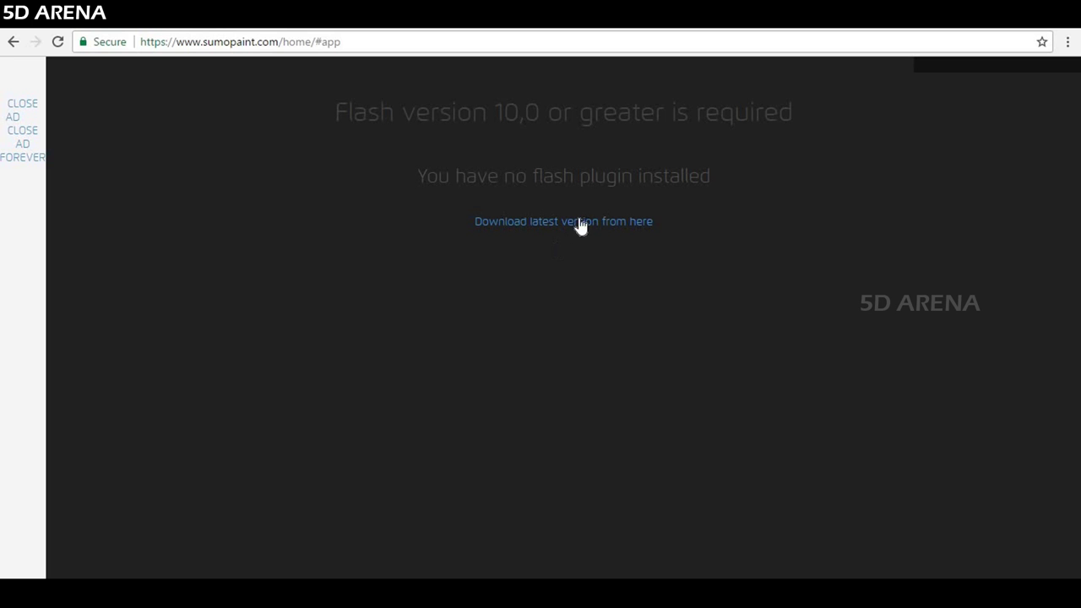
click(579, 222)
click(599, 135)
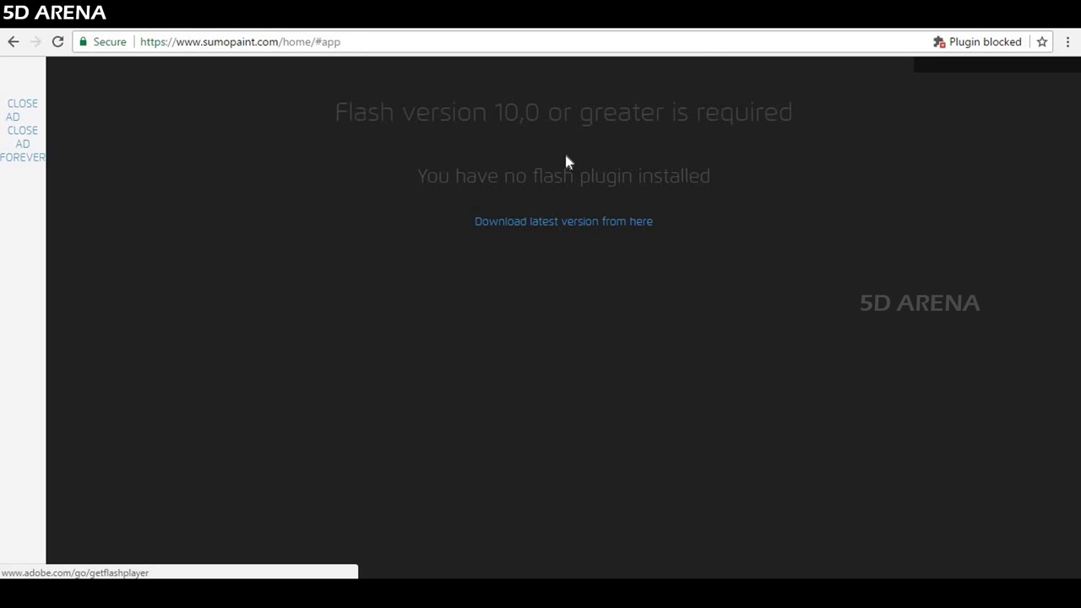
click(1016, 44)
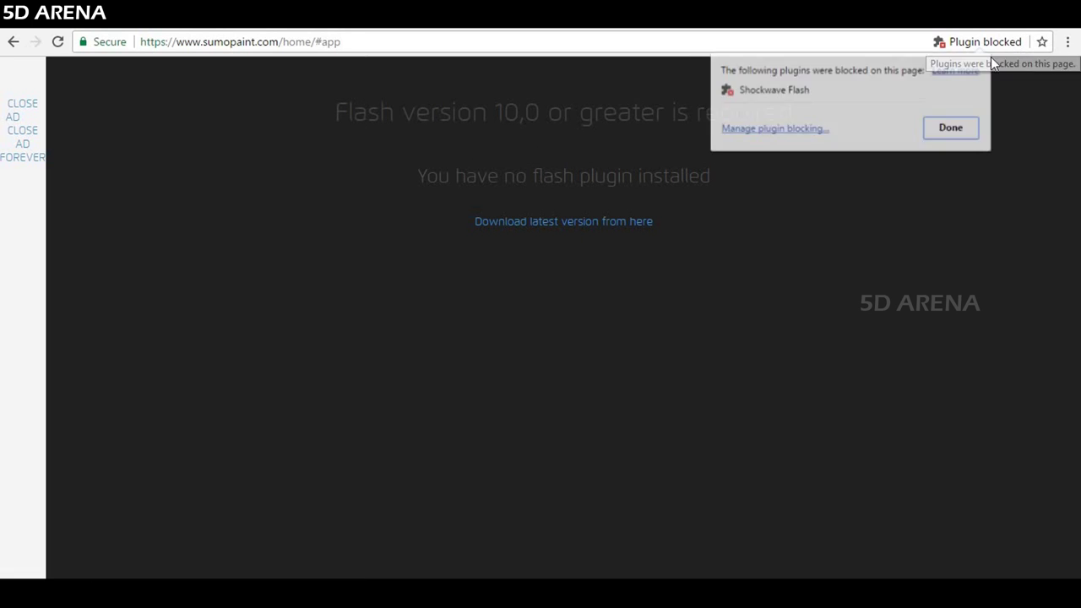
click(951, 128)
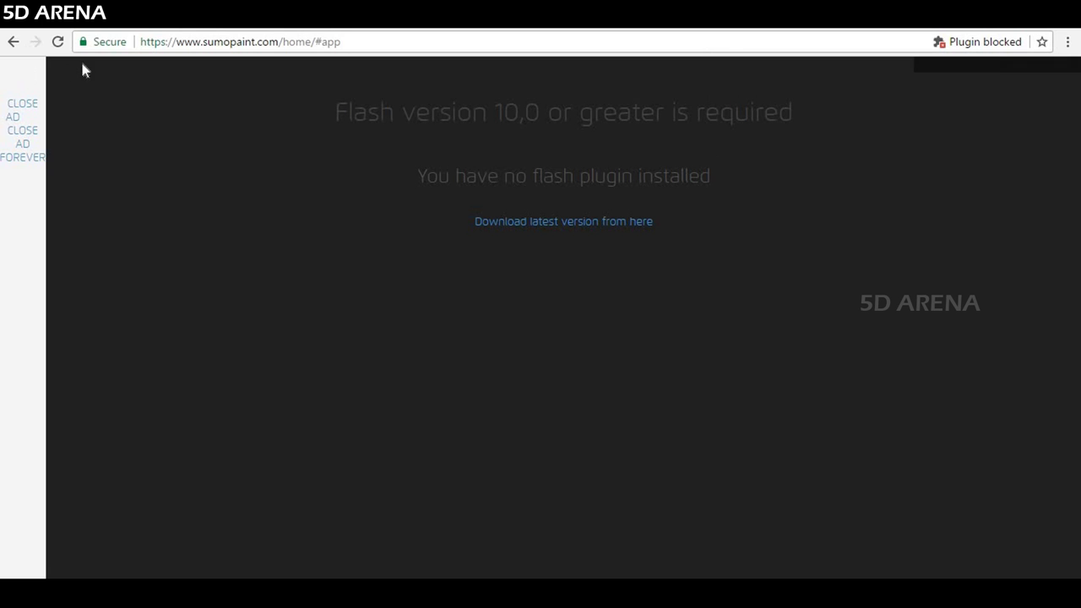
Step: Set Flash to Always allow in the SumoPaint site's permission settings
click(107, 43)
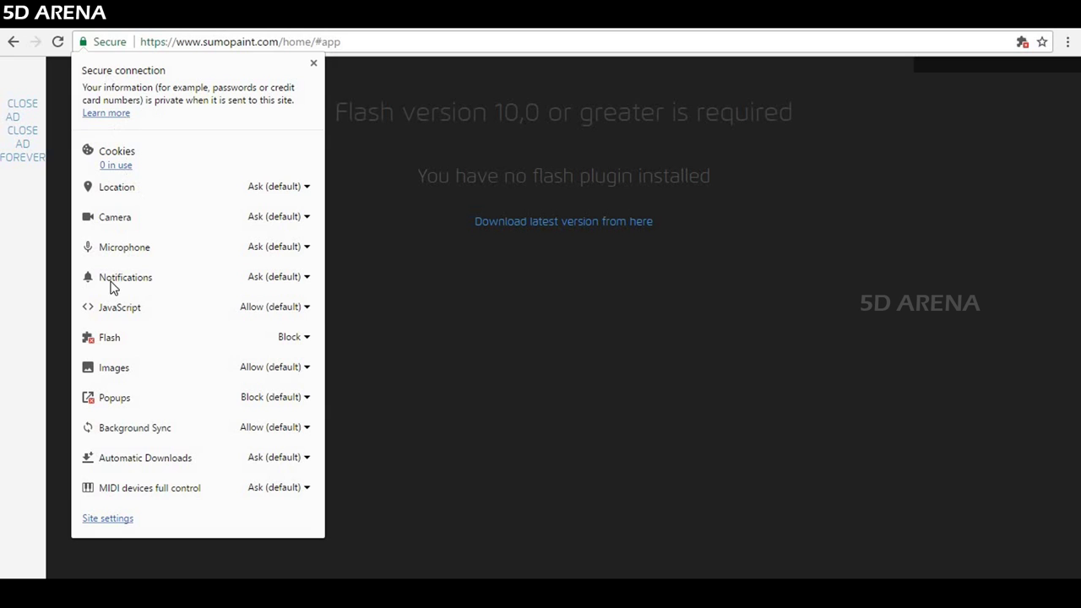
click(292, 339)
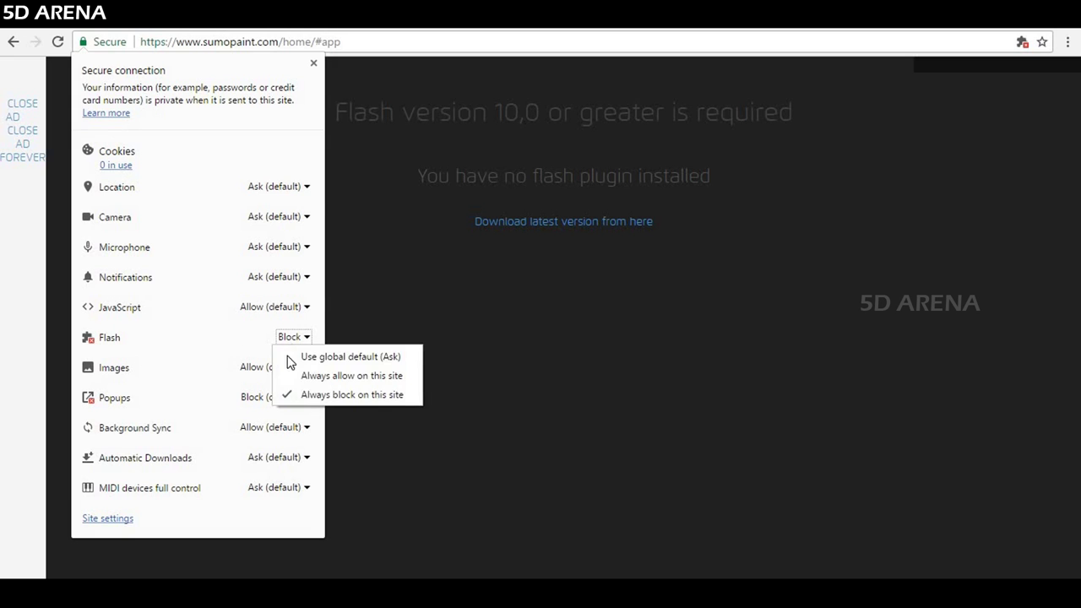
click(331, 375)
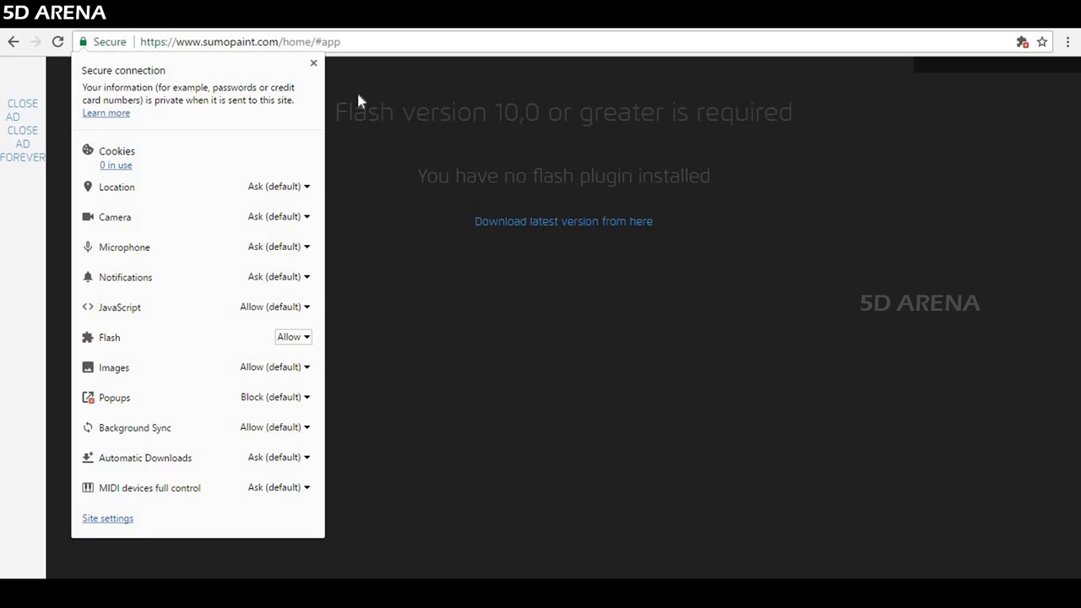
click(313, 64)
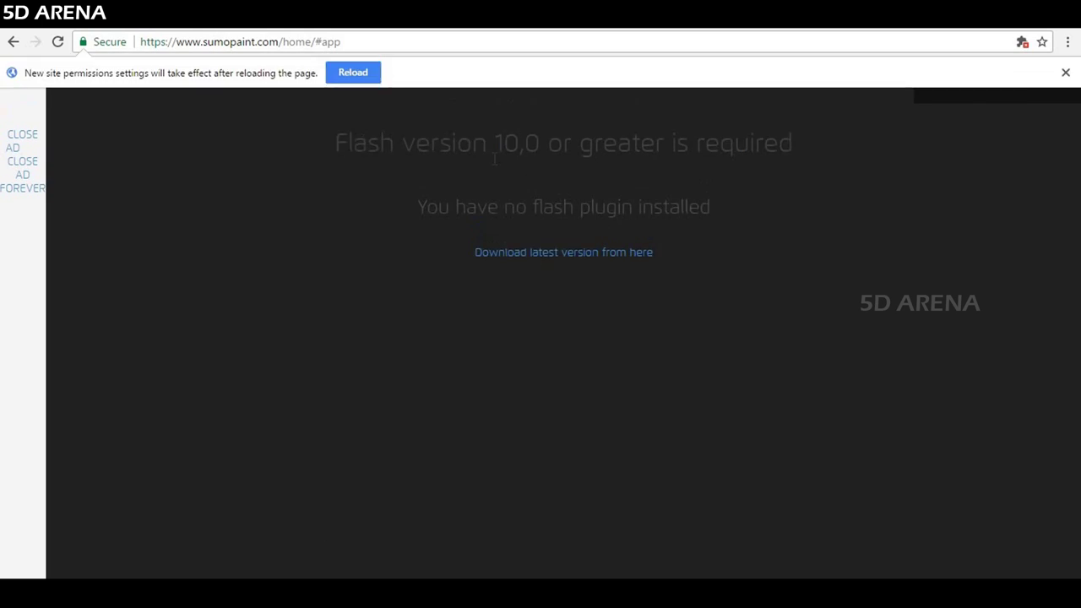
Step: Reload SumoPaint, close the ad column, open an image from the computer and paint a white stroke
click(353, 72)
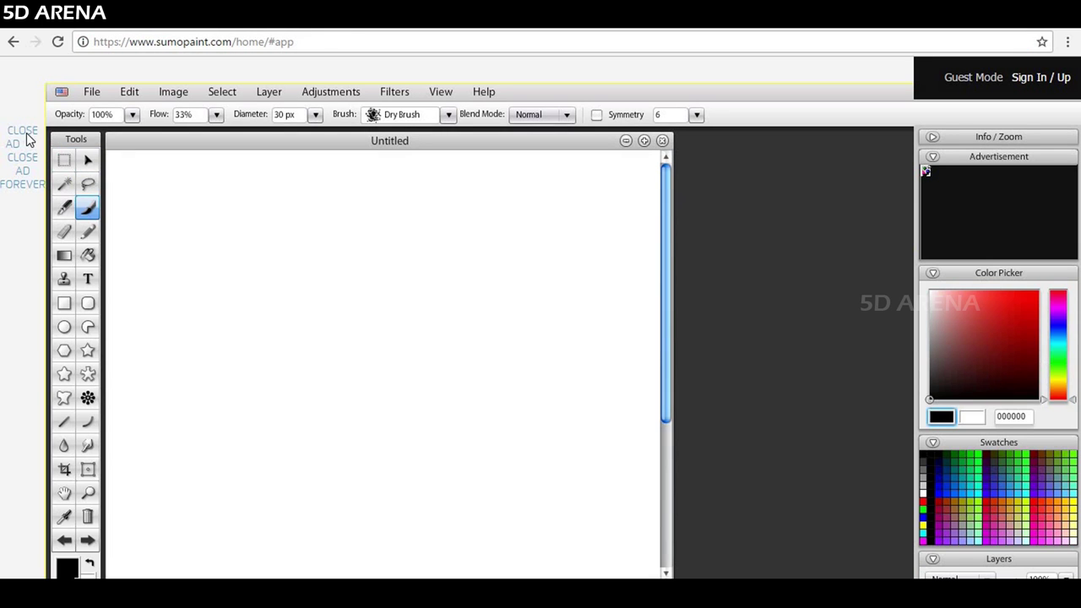
click(25, 137)
click(45, 92)
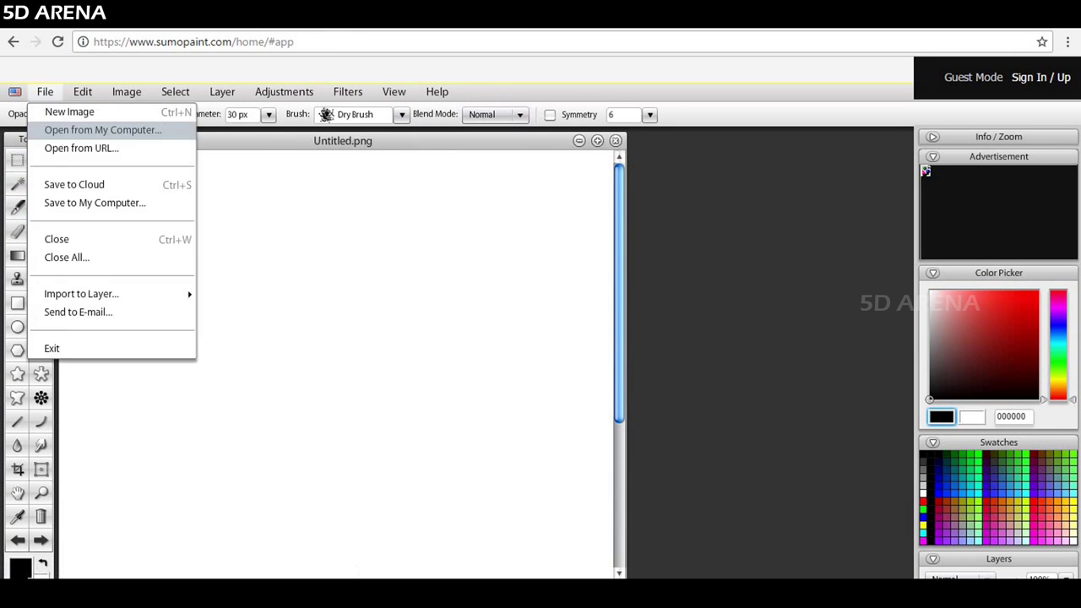
click(96, 127)
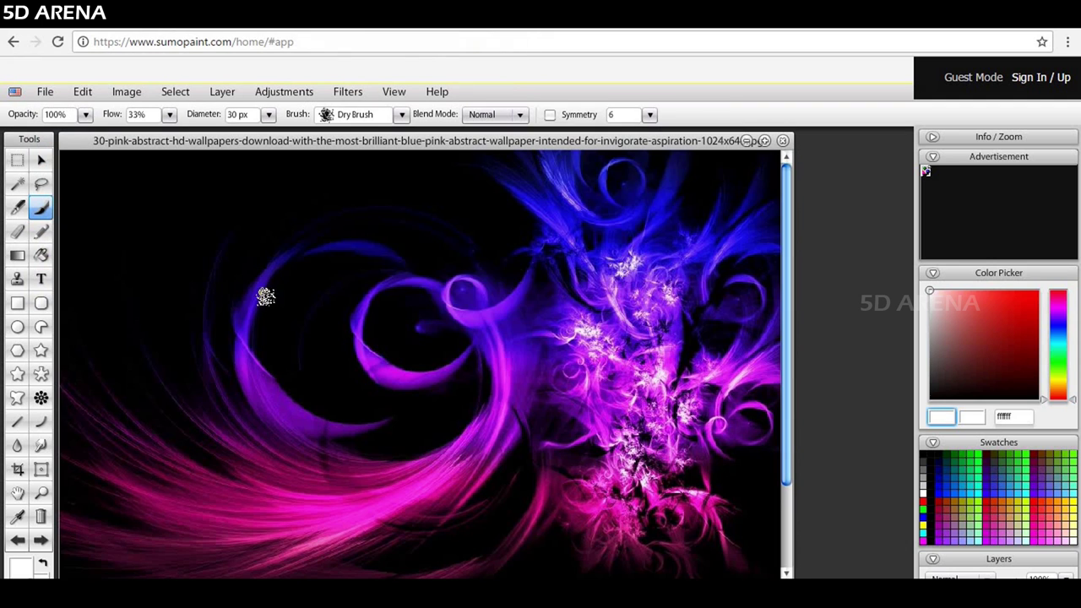
mouse_move(253, 296)
mouse_down()
mouse_move(512, 277)
mouse_move(327, 348)
mouse_move(547, 420)
mouse_move(583, 488)
mouse_up()
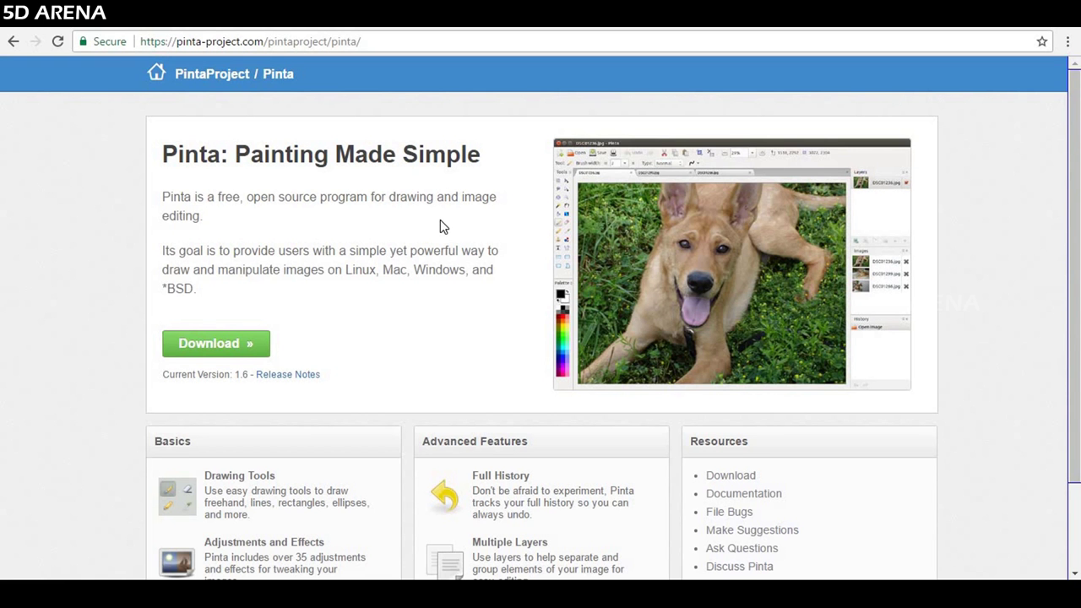
Step: Download the Pinta 1.6 Windows installer from pinta-project.com's releases page
scroll(440, 222, down, 2)
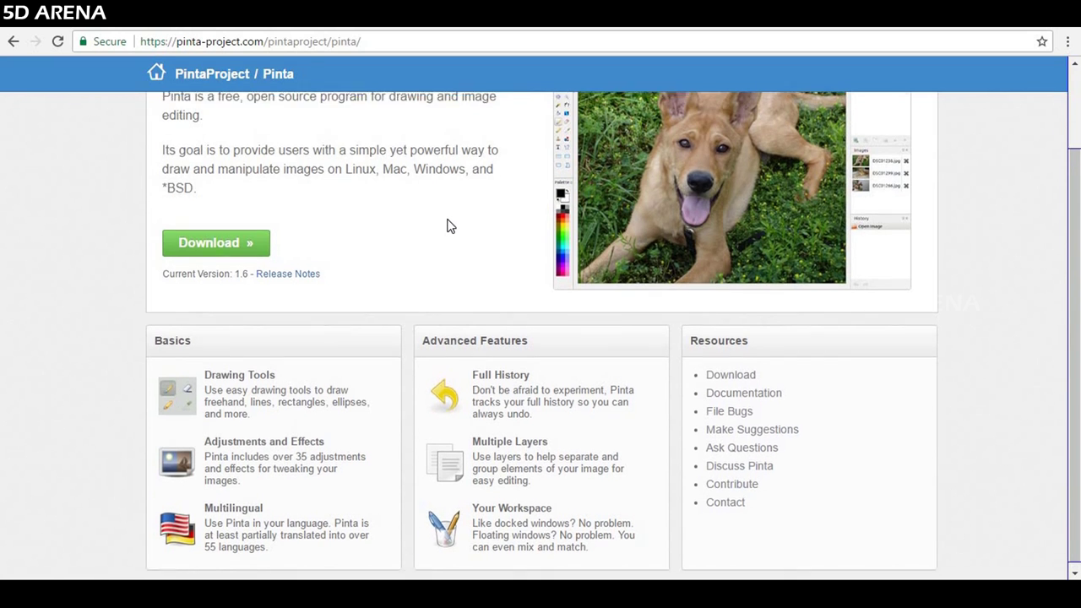
scroll(447, 224, up, 2)
click(246, 343)
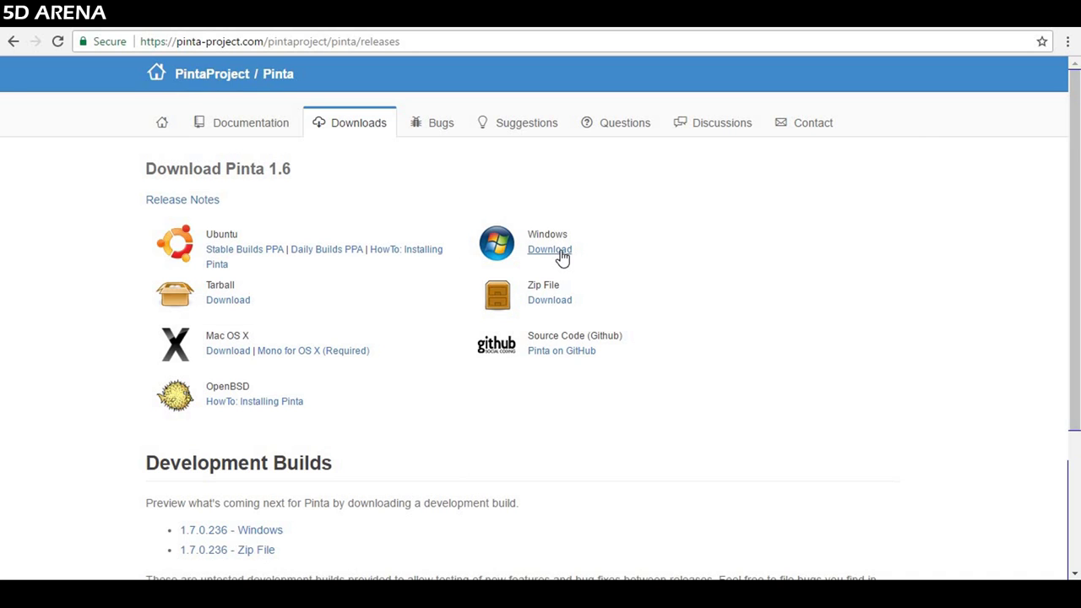
click(550, 250)
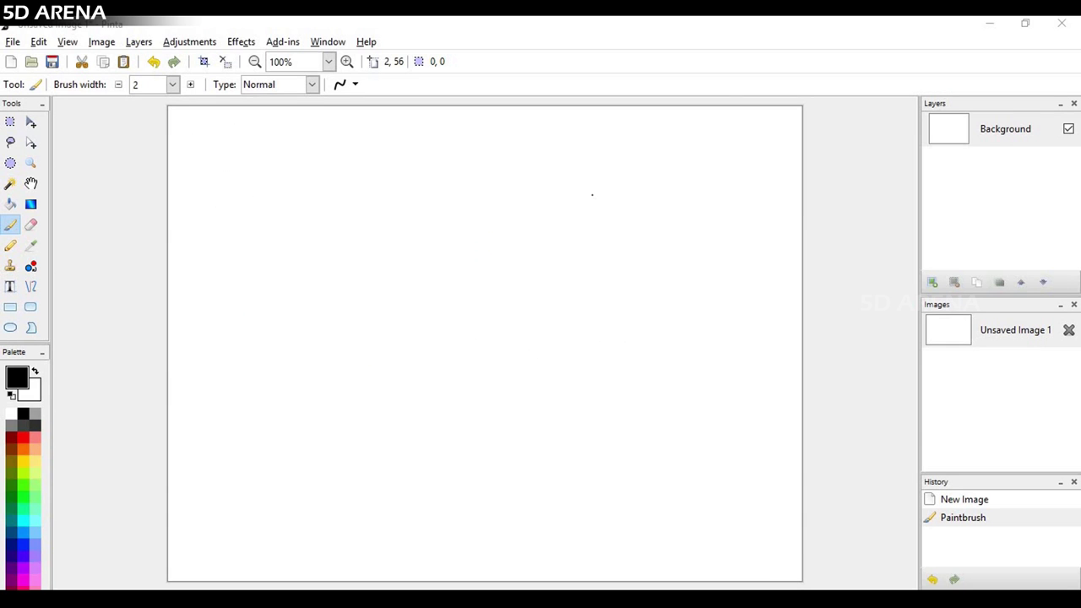
Step: Open Beeston_MMB_50_Fireworks.jpg in Pinta and magic-wand select its black background
key(ctrl+o)
click(720, 530)
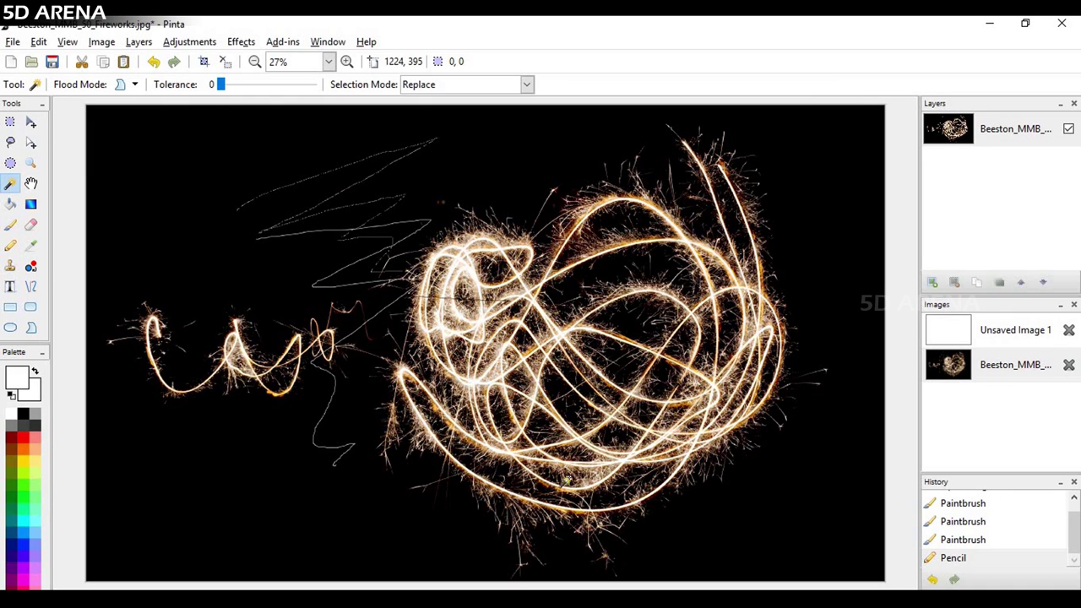
click(346, 188)
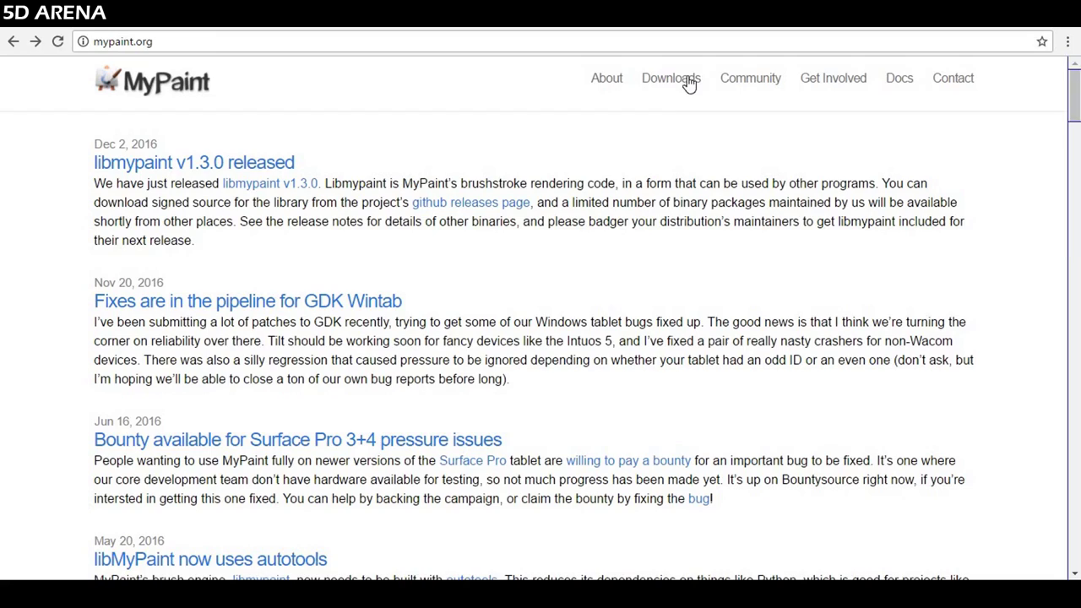
Step: Go to the Downloads page on mypaint.org
click(684, 80)
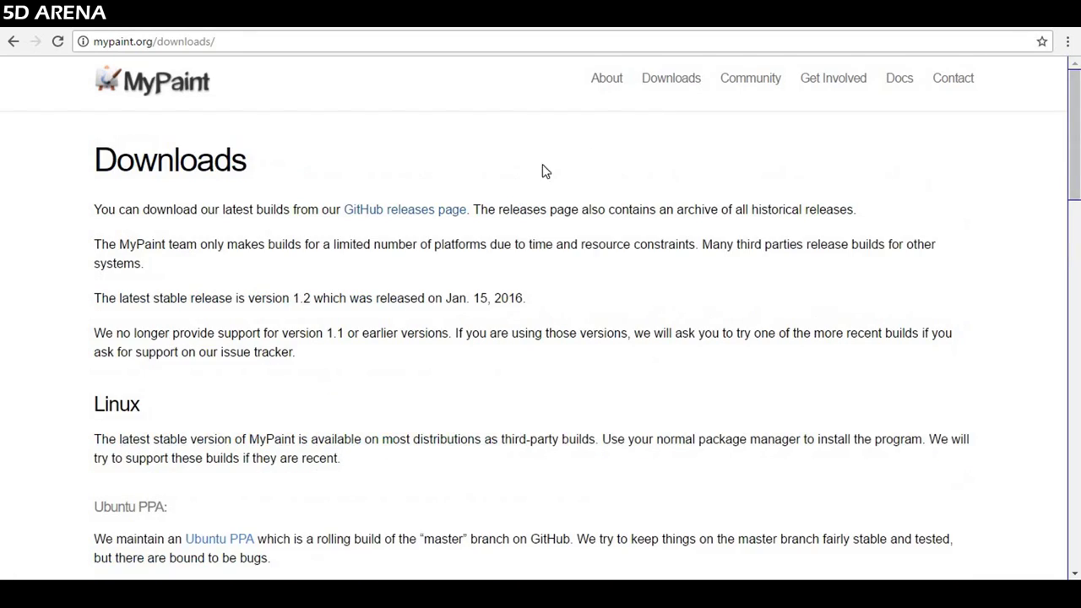
scroll(544, 171, down, 20)
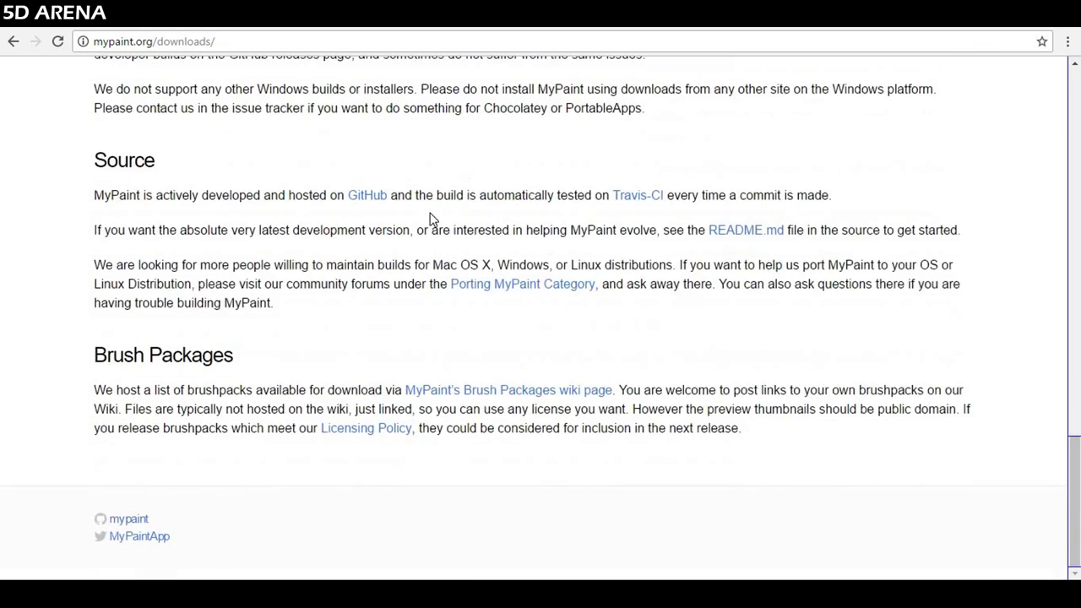
scroll(431, 218, up, 4)
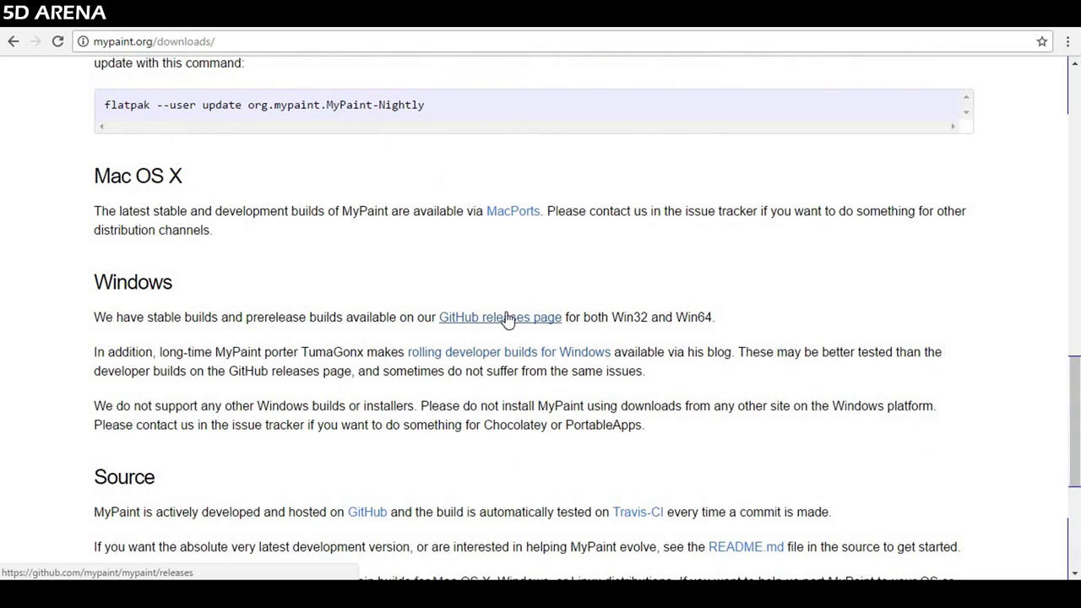
Step: Open the MyPaint 1.2.1 GitHub releases and highlight the 32-bit and 64-bit installer names
click(507, 319)
scroll(436, 280, down, 15)
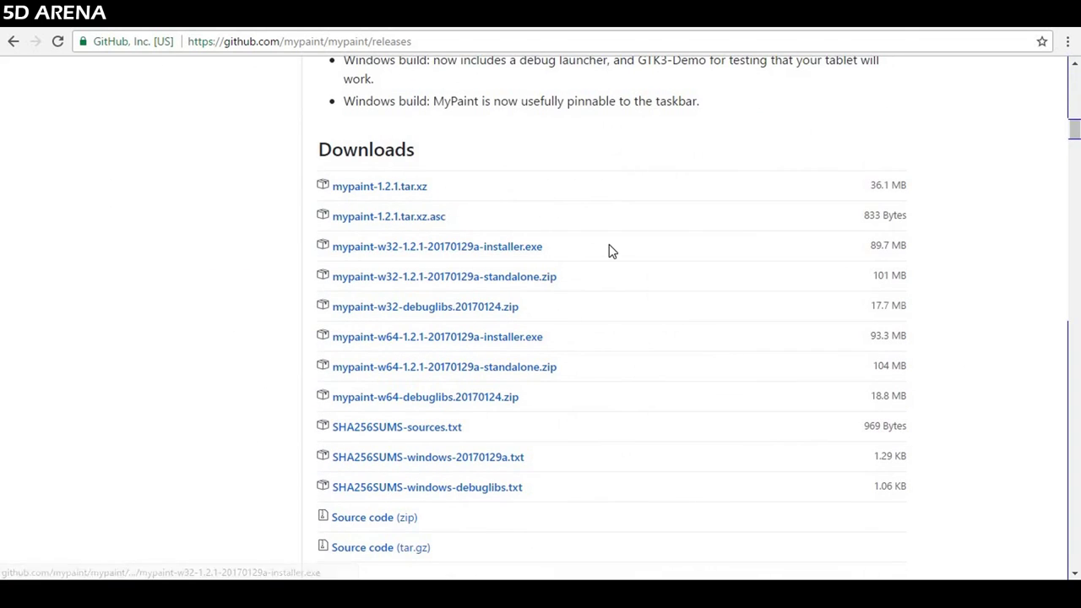
triple_click(367, 246)
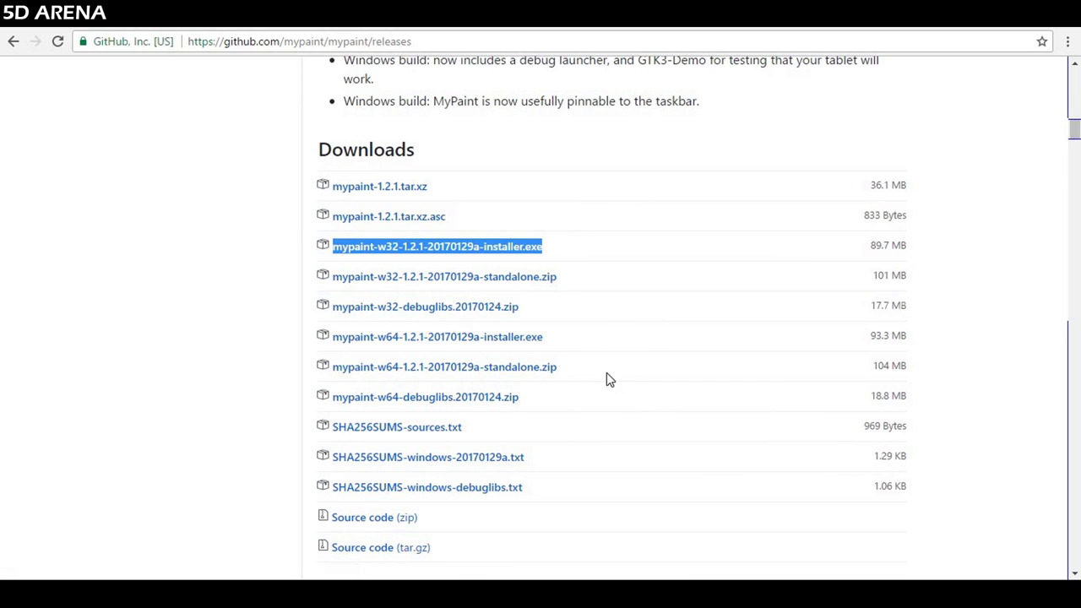
drag(232, 311, 282, 329)
triple_click(284, 342)
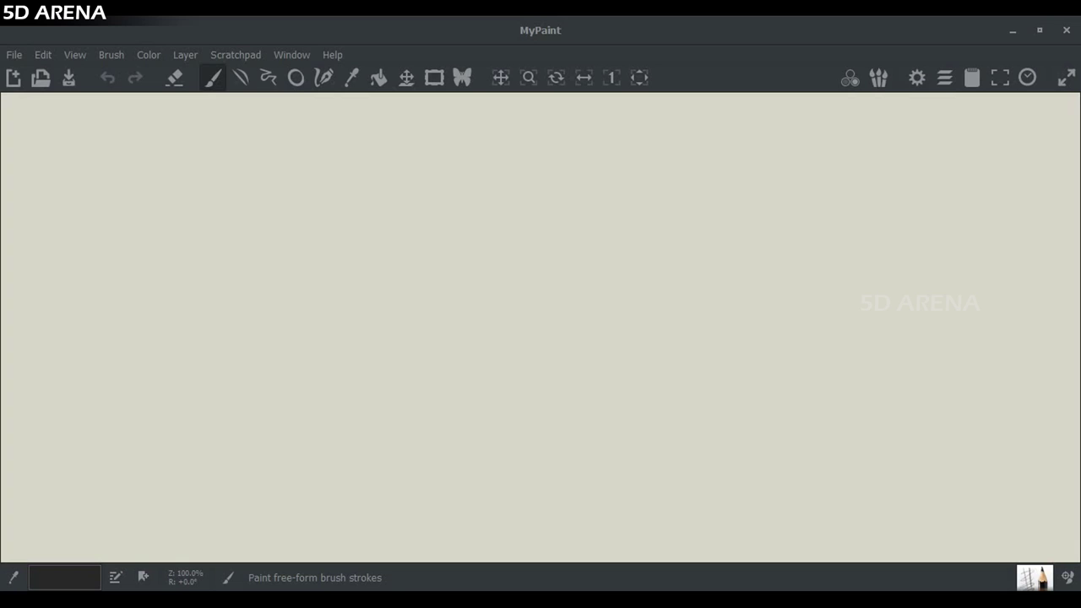
Step: Open and close the File menu, then paint a gray zigzag across the MyPaint canvas
click(15, 54)
click(31, 74)
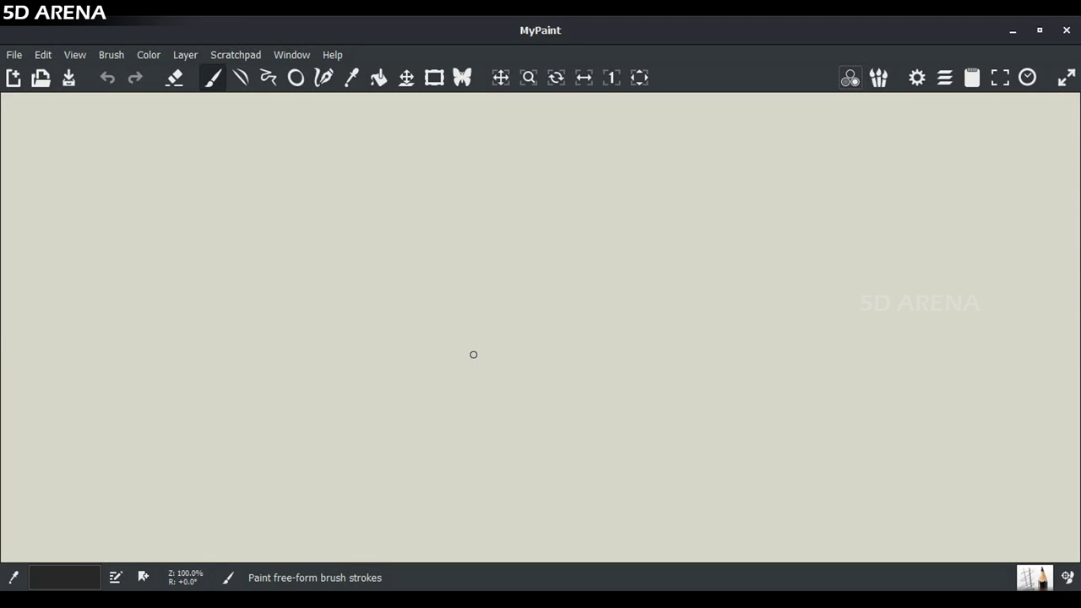
mouse_move(363, 327)
mouse_down()
mouse_move(539, 215)
mouse_move(402, 338)
mouse_move(483, 370)
mouse_move(646, 356)
mouse_move(680, 365)
mouse_up()
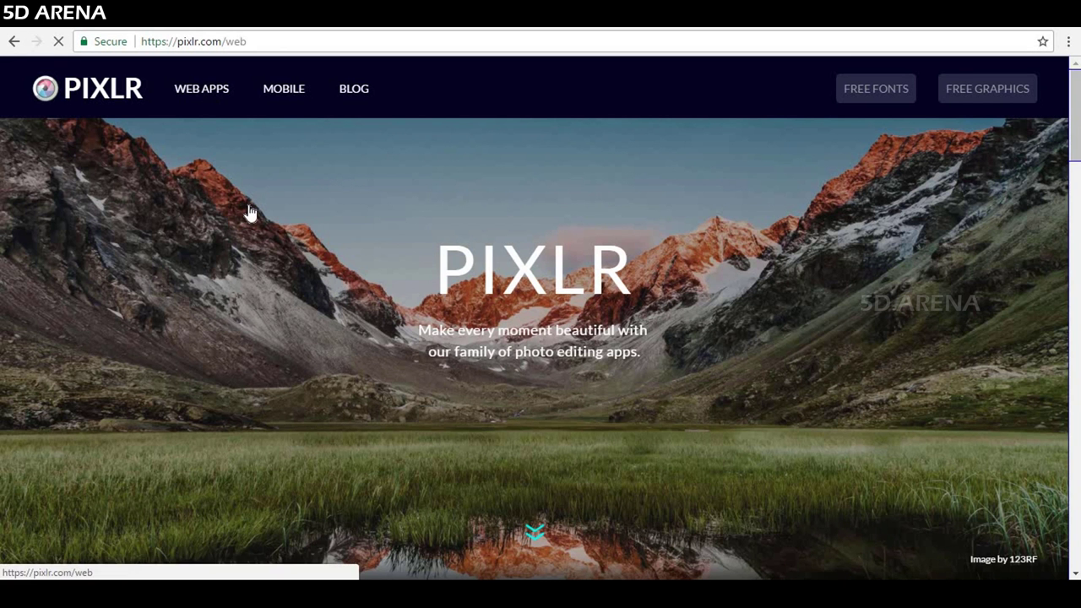
Step: Create a new 800x600 image in Pixlr Editor and brush a black zigzag on it
scroll(248, 211, down, 1)
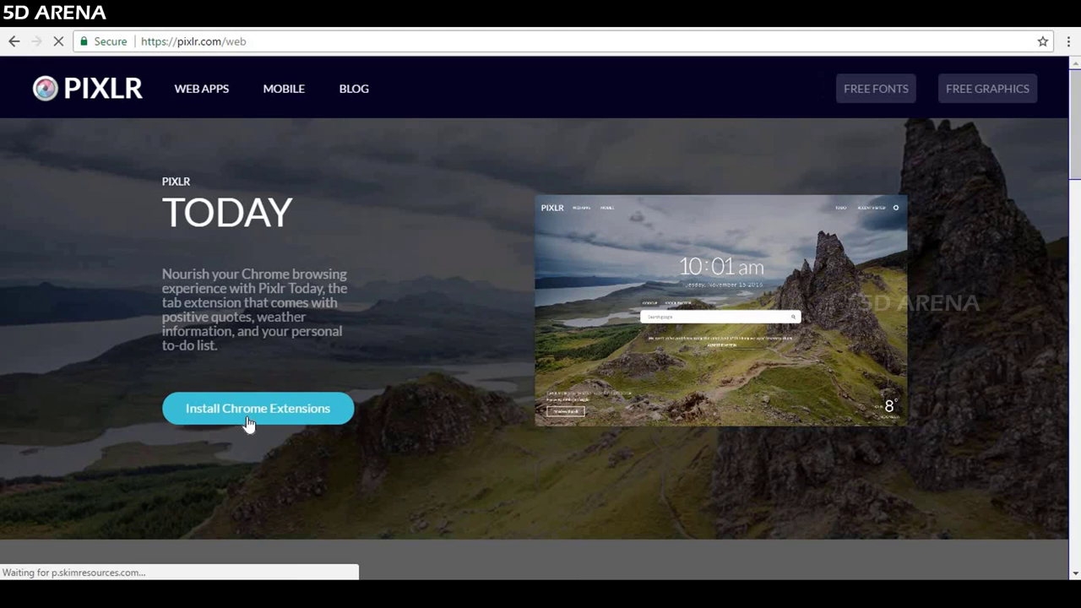
scroll(753, 209, down, 5)
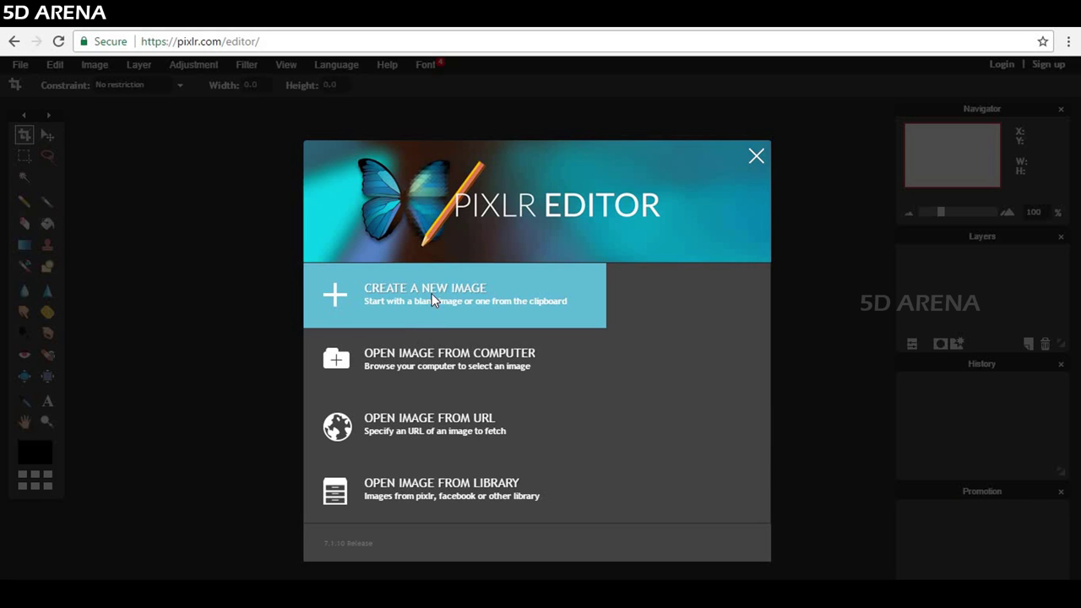
click(432, 294)
click(601, 406)
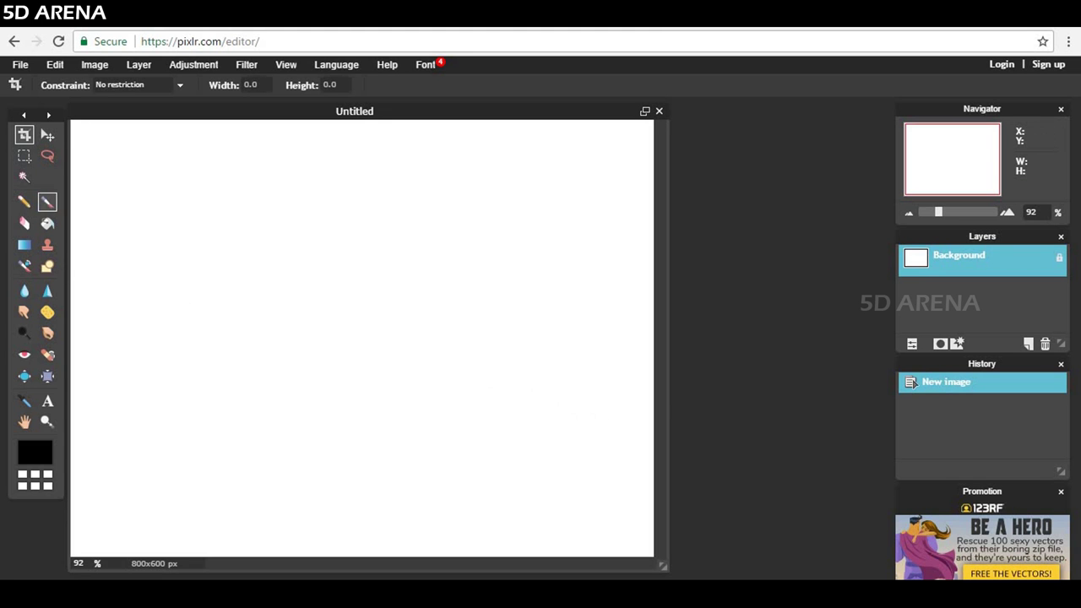
click(47, 202)
mouse_move(226, 227)
mouse_down()
mouse_move(336, 271)
mouse_move(350, 364)
mouse_move(466, 417)
mouse_move(427, 457)
mouse_up()
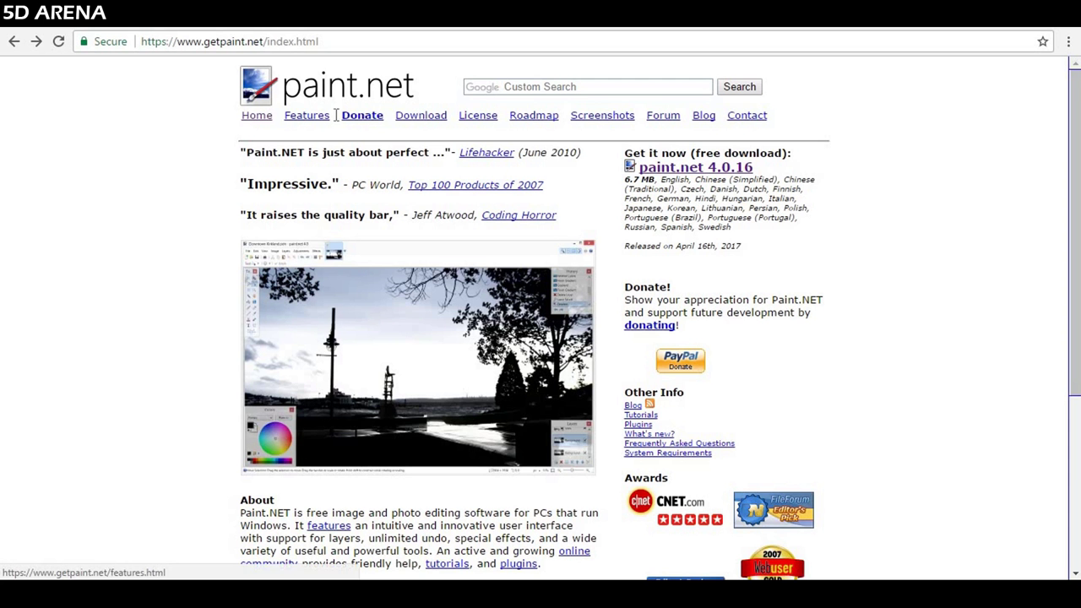
Step: Download the paint.net 4.0.16 installer from the dotPDN download page
click(417, 118)
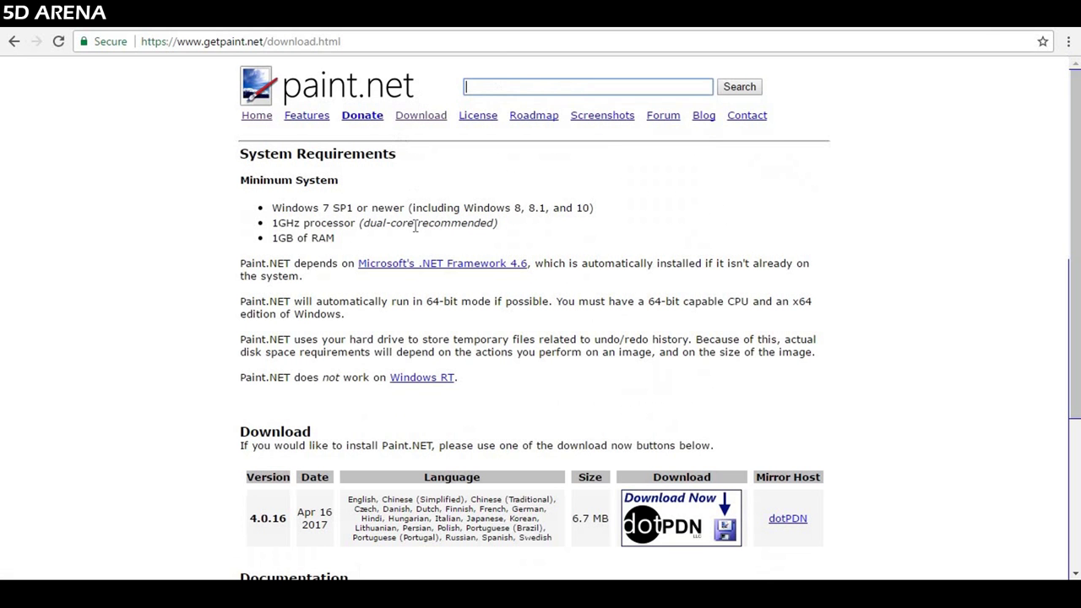
scroll(473, 337, down, 3)
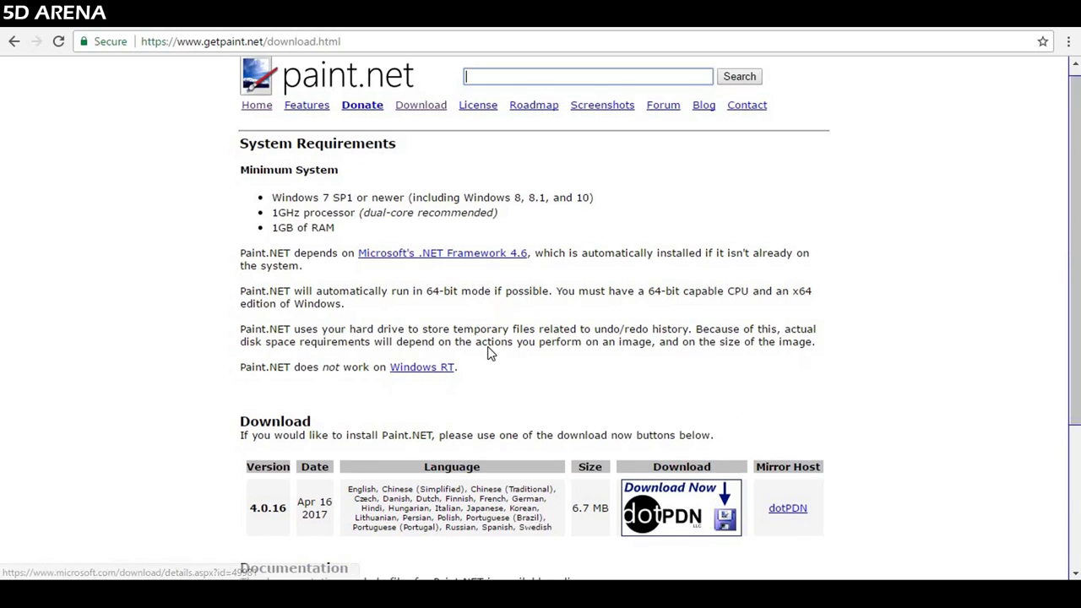
click(662, 309)
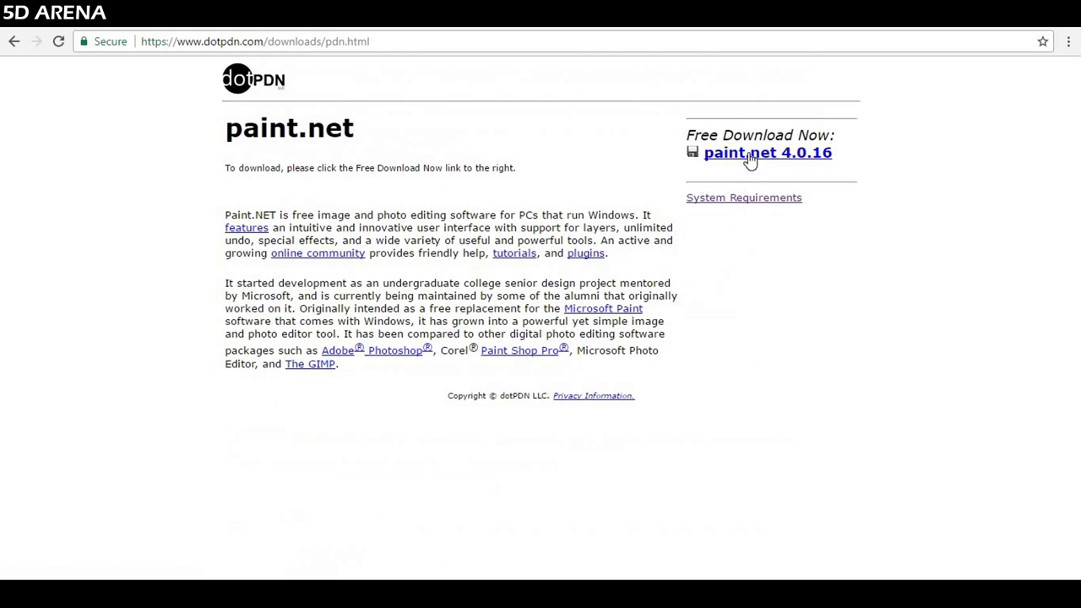
click(749, 160)
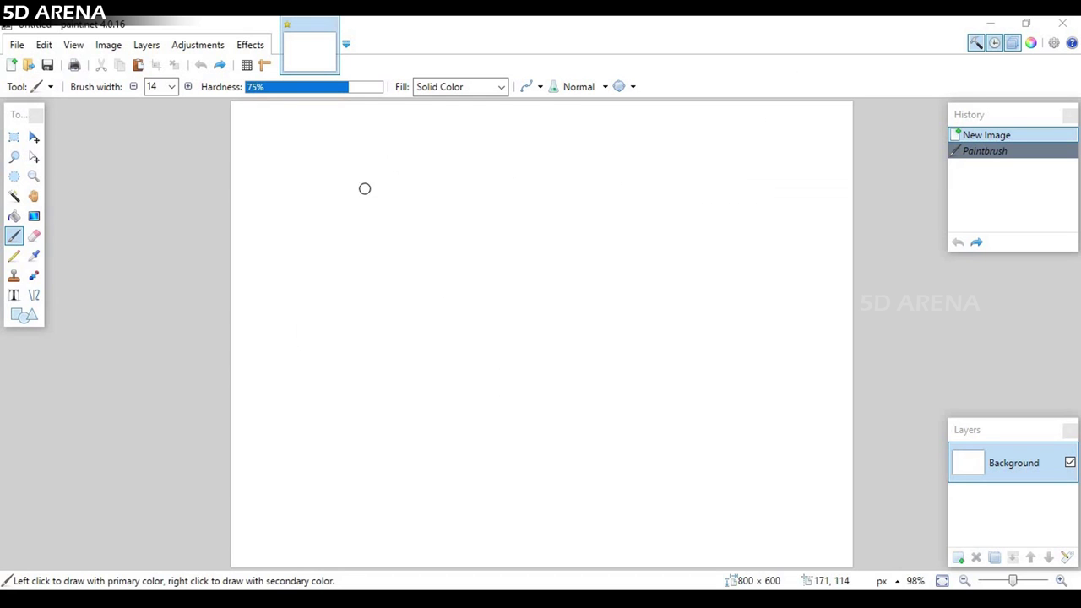
Step: Brush a red Z shape across the blank 800 × 600 Paint.NET image
mouse_move(346, 207)
mouse_down()
mouse_move(376, 198)
mouse_move(460, 229)
mouse_move(522, 286)
mouse_move(521, 362)
mouse_move(470, 441)
mouse_move(550, 518)
mouse_up()
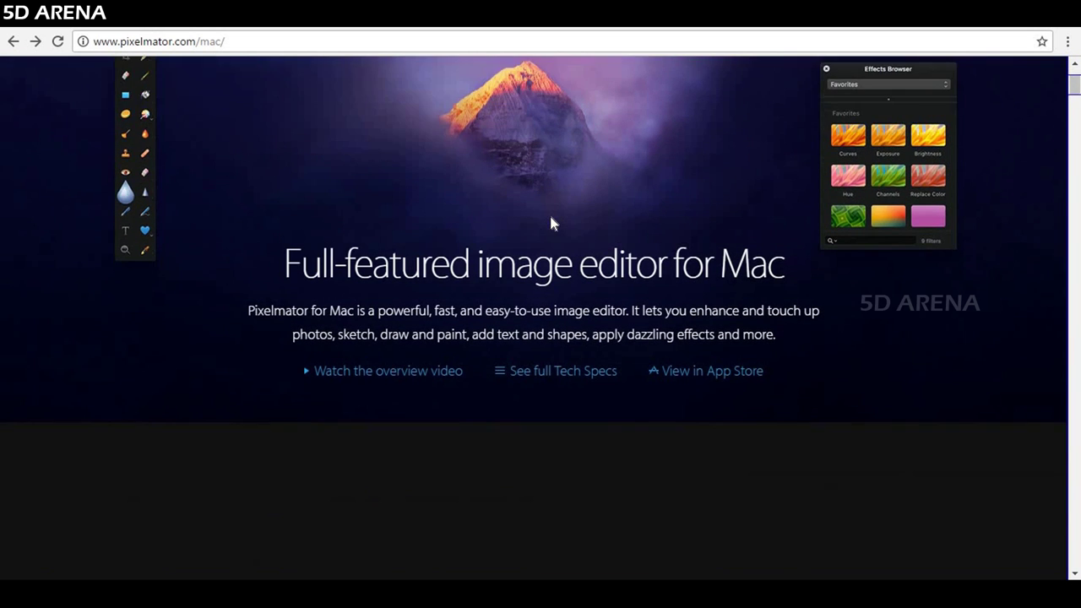
Step: Browse the Pixelmator Mac page and App Store listing, highlighting the $29.99 price
scroll(550, 222, down, 8)
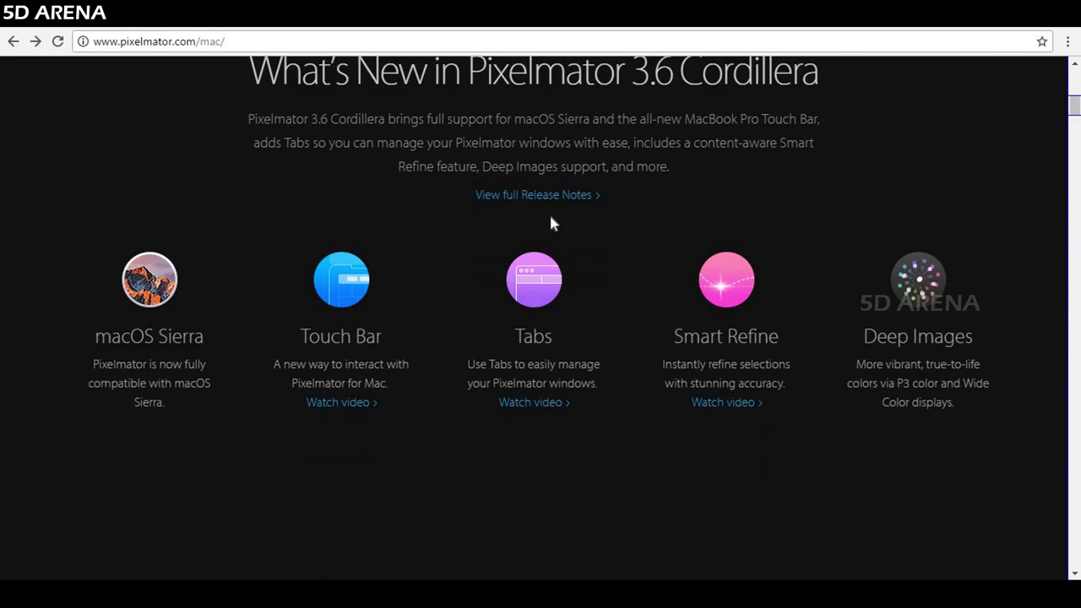
scroll(550, 222, down, 5)
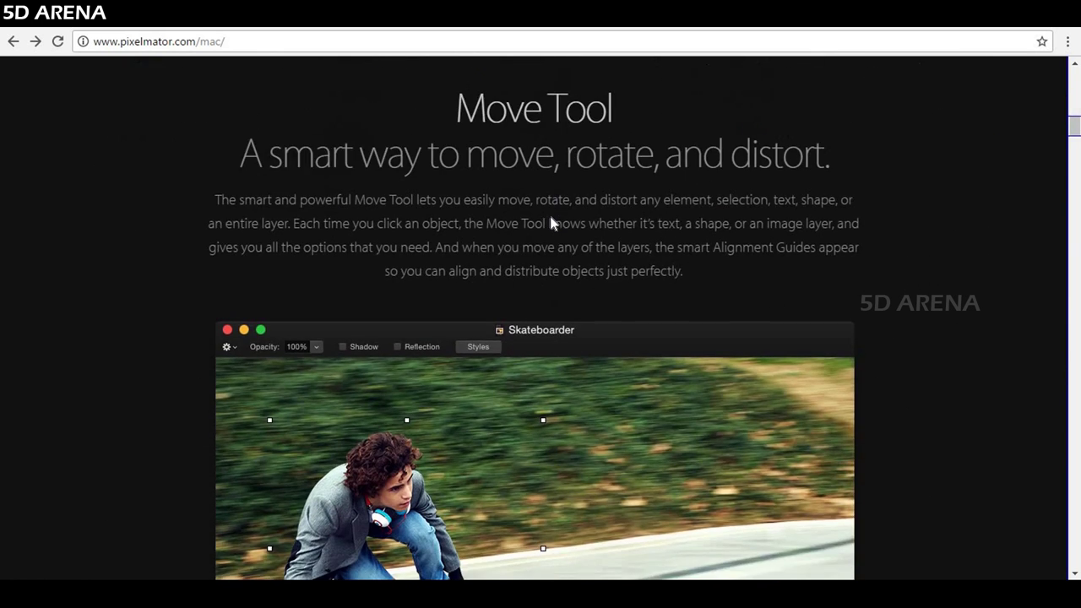
scroll(553, 222, down, 7)
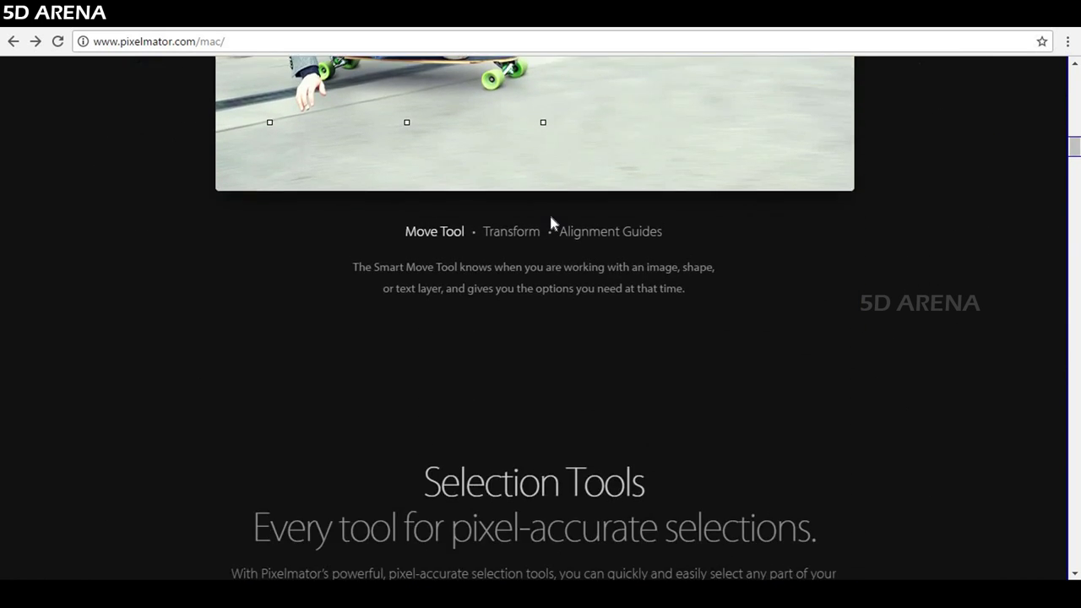
scroll(871, 185, up, 10)
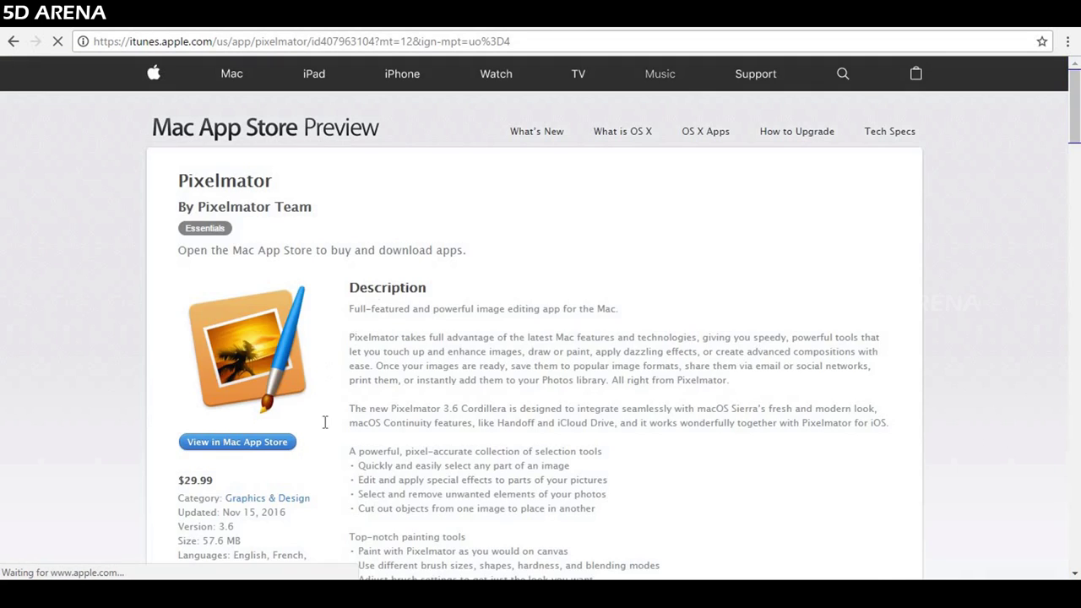
scroll(324, 423, down, 2)
drag(178, 334, 213, 335)
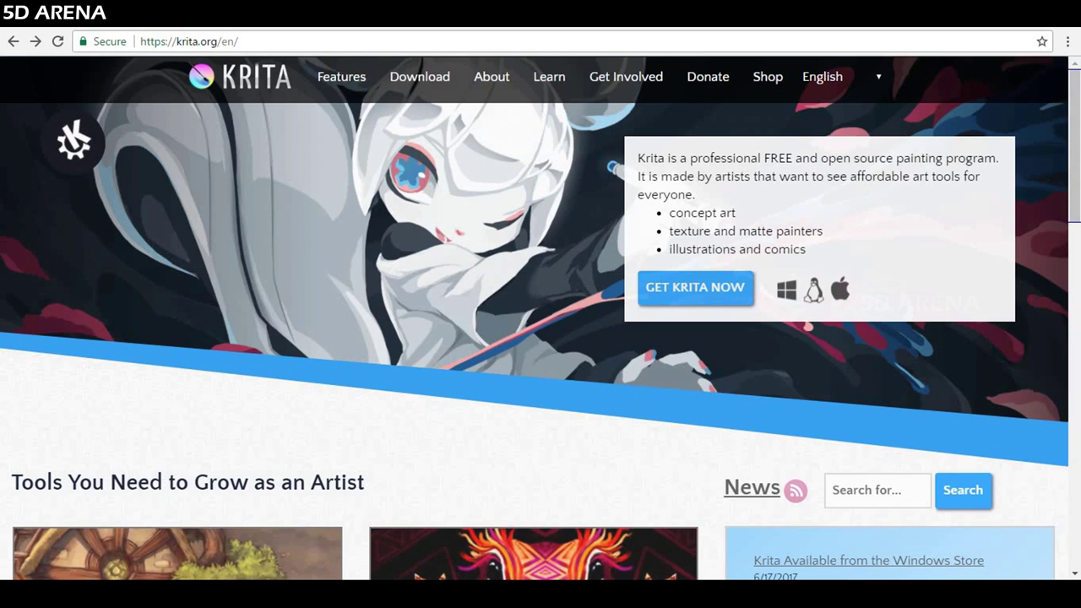
Step: From krita.org's GET KRITA NOW page, download the Krita Desktop (free) 64-bit Installer
scroll(465, 248, down, 6)
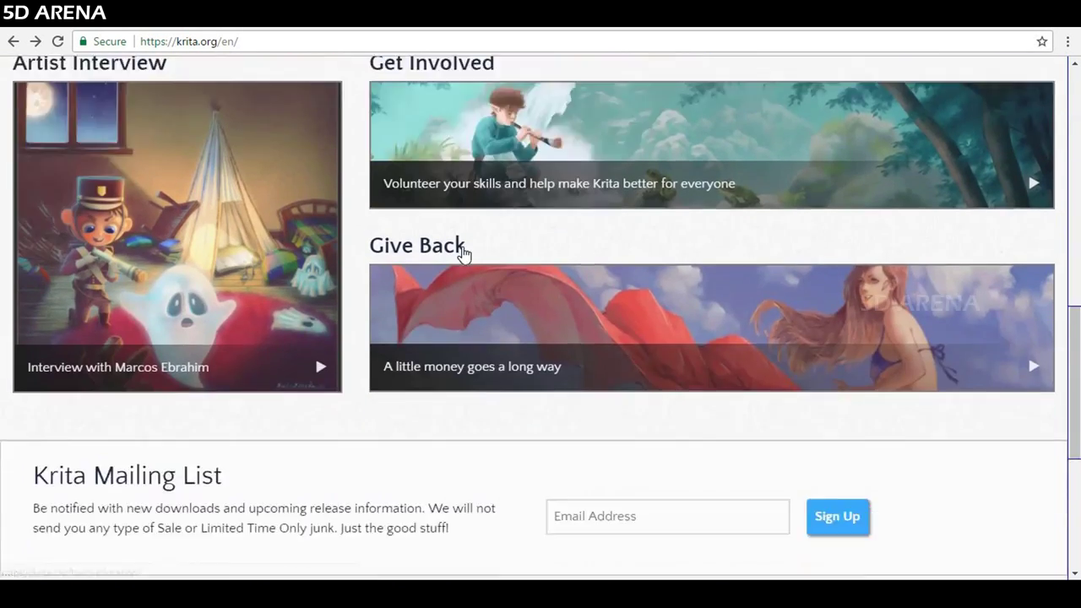
scroll(463, 252, up, 7)
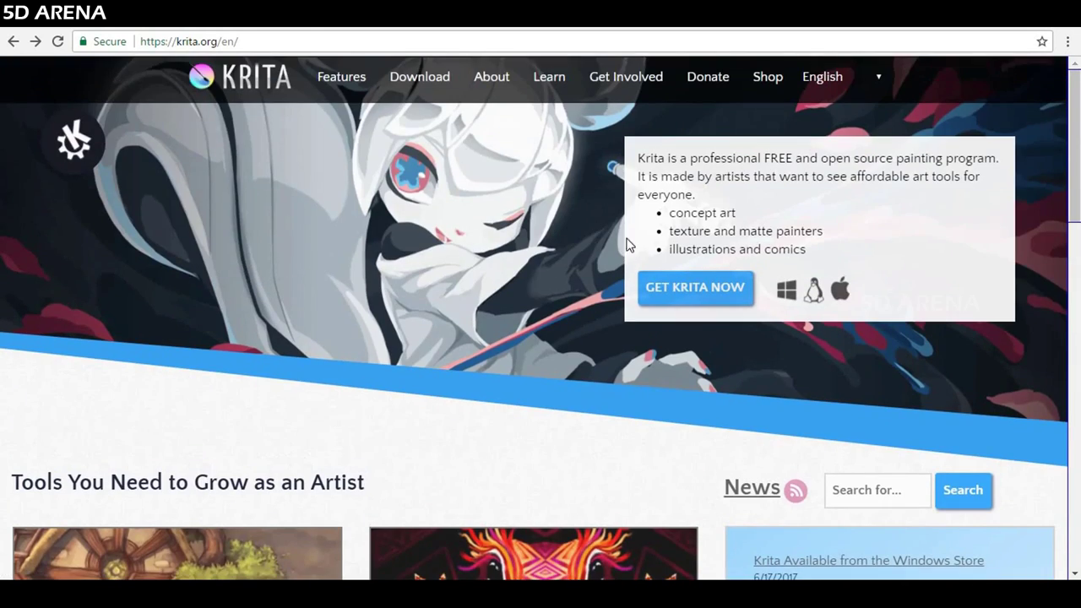
click(734, 285)
scroll(427, 299, down, 9)
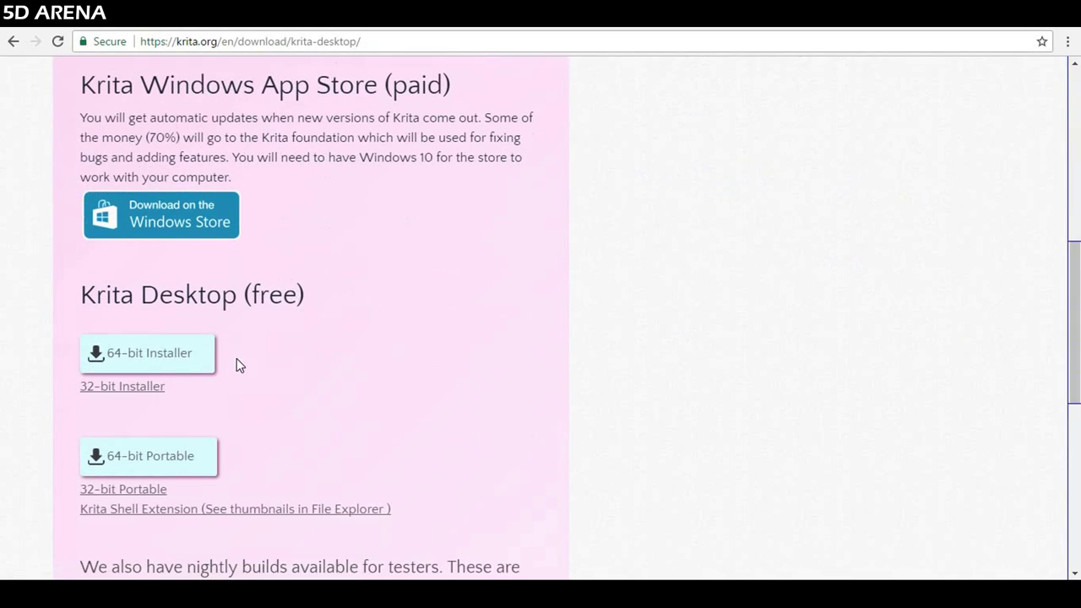
click(169, 354)
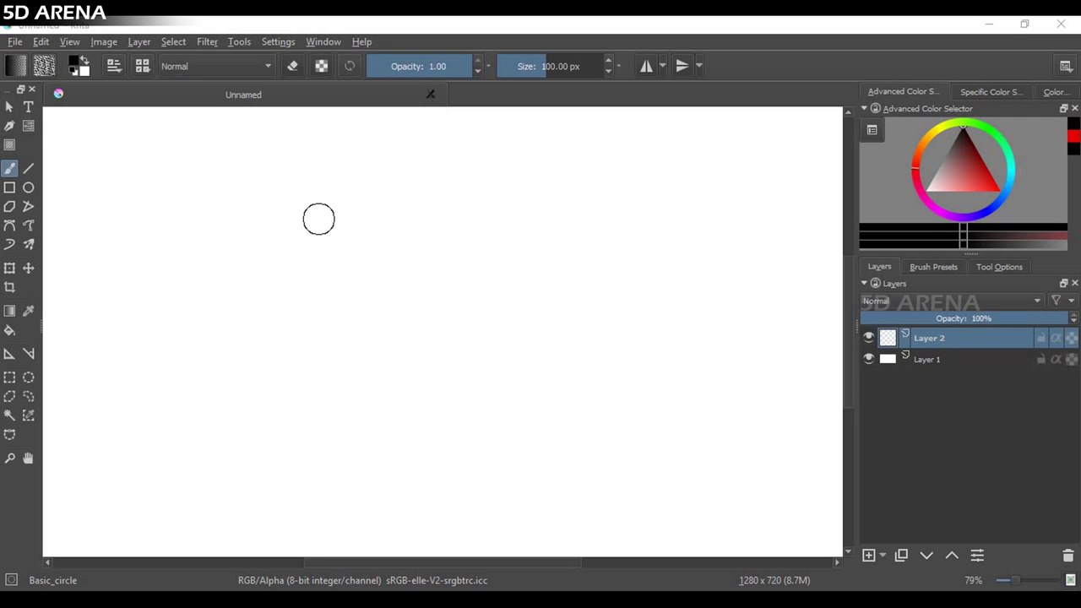
Step: Paint a thick black zigzag on Layer 2 and pick red in the Advanced Color Selector
mouse_move(282, 213)
mouse_down()
mouse_move(340, 208)
mouse_move(464, 275)
mouse_move(297, 427)
mouse_move(389, 417)
mouse_up()
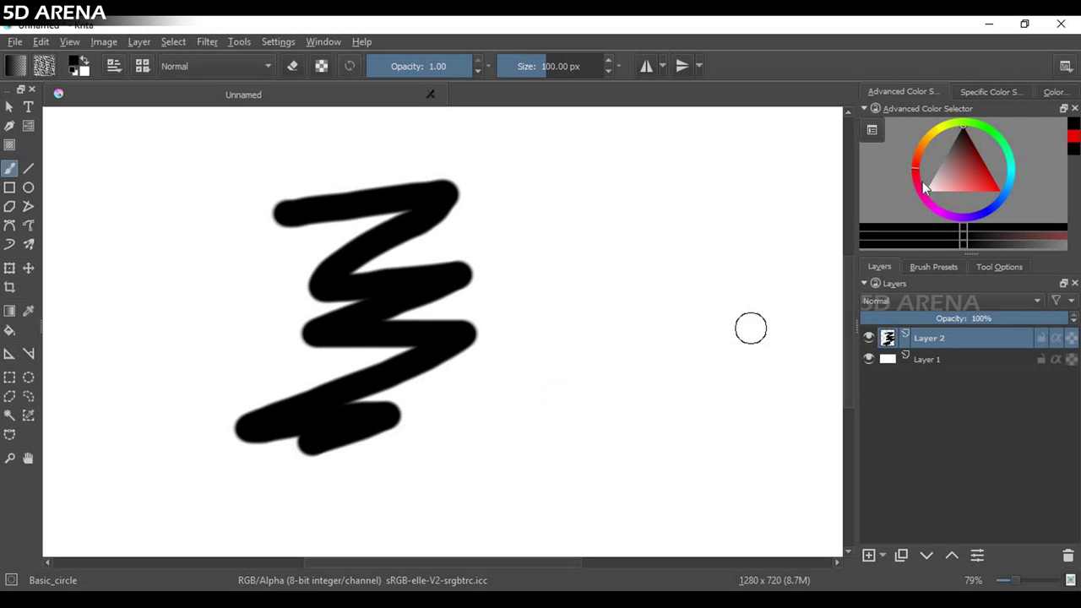
click(999, 188)
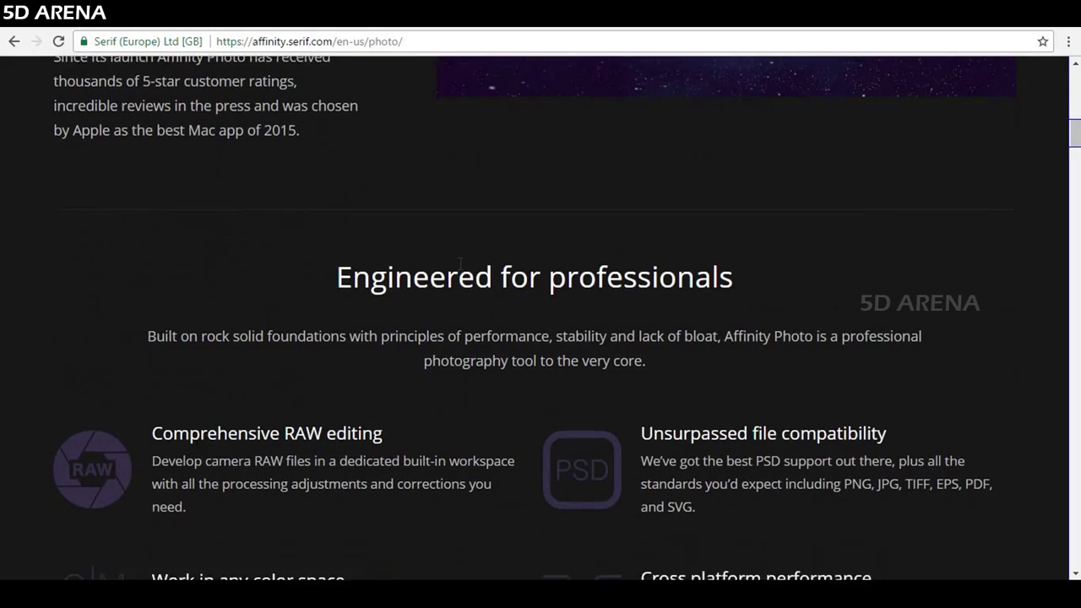
Step: Highlight Affinity Photo's 'Now only $39.99' offer, then paint a large blue Z in Affinity Photo
scroll(460, 267, down, 10)
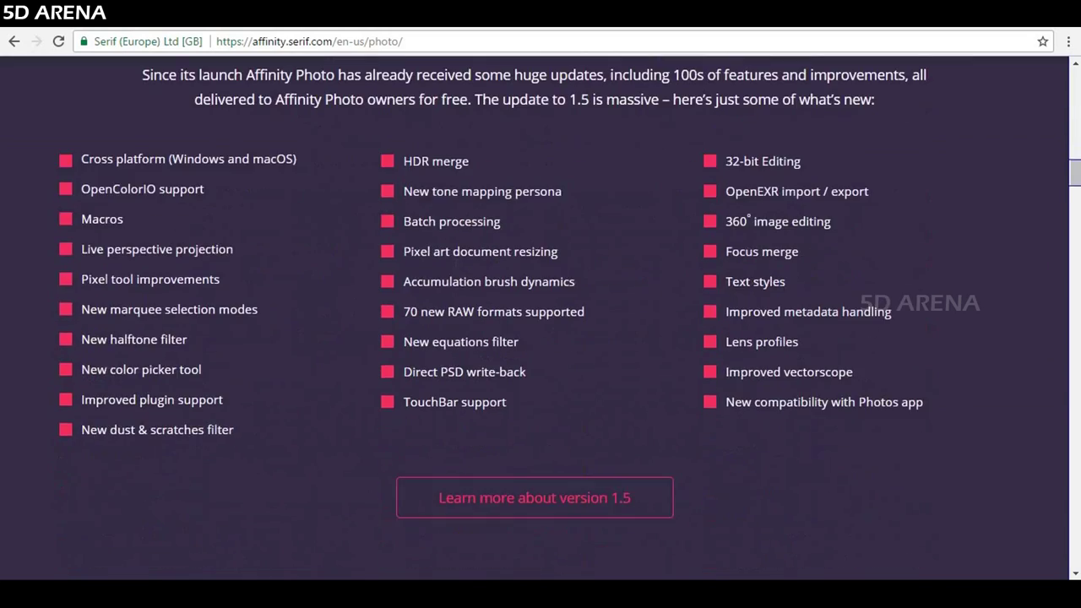
scroll(455, 266, down, 10)
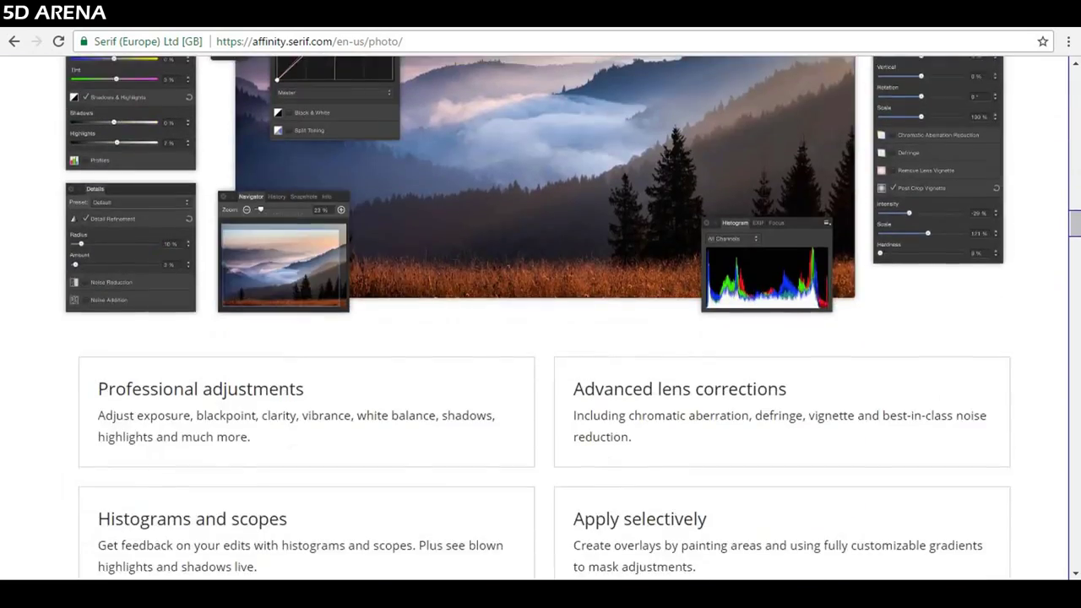
scroll(454, 265, up, 15)
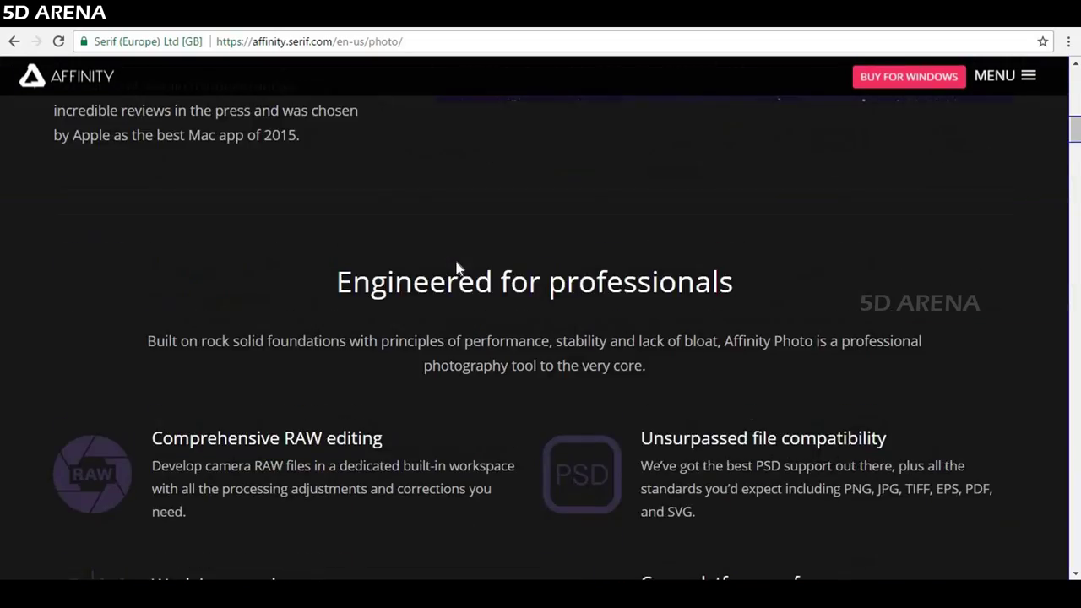
scroll(456, 268, up, 6)
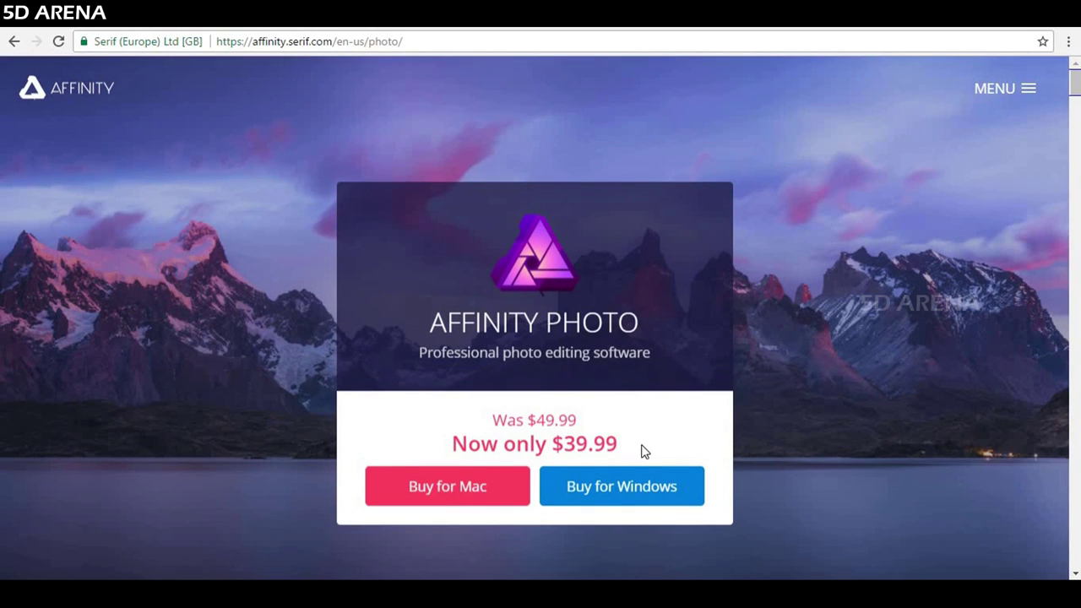
drag(623, 445, 450, 433)
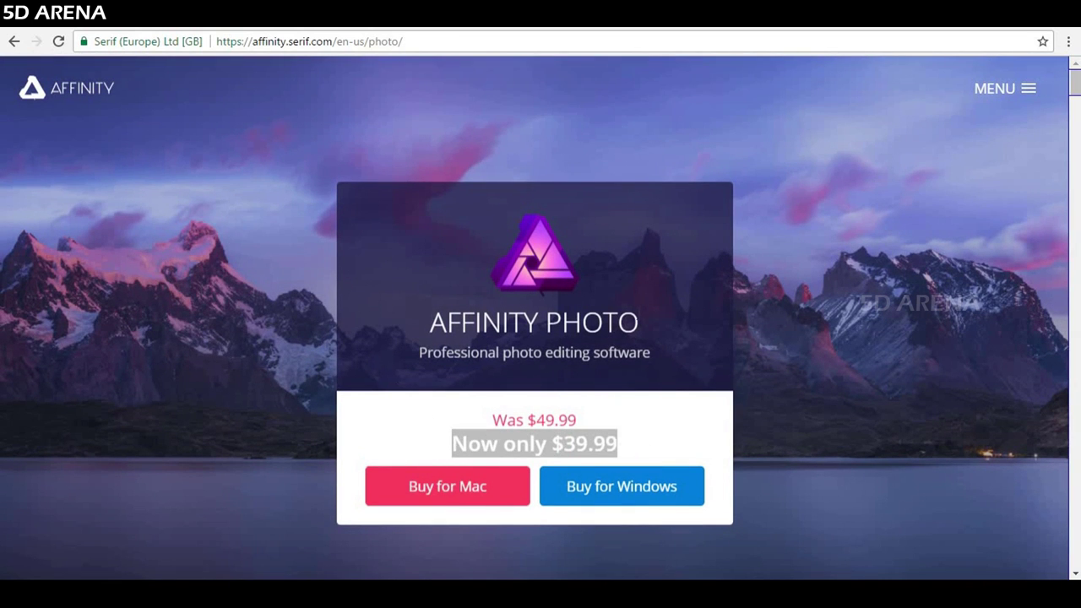
click(664, 333)
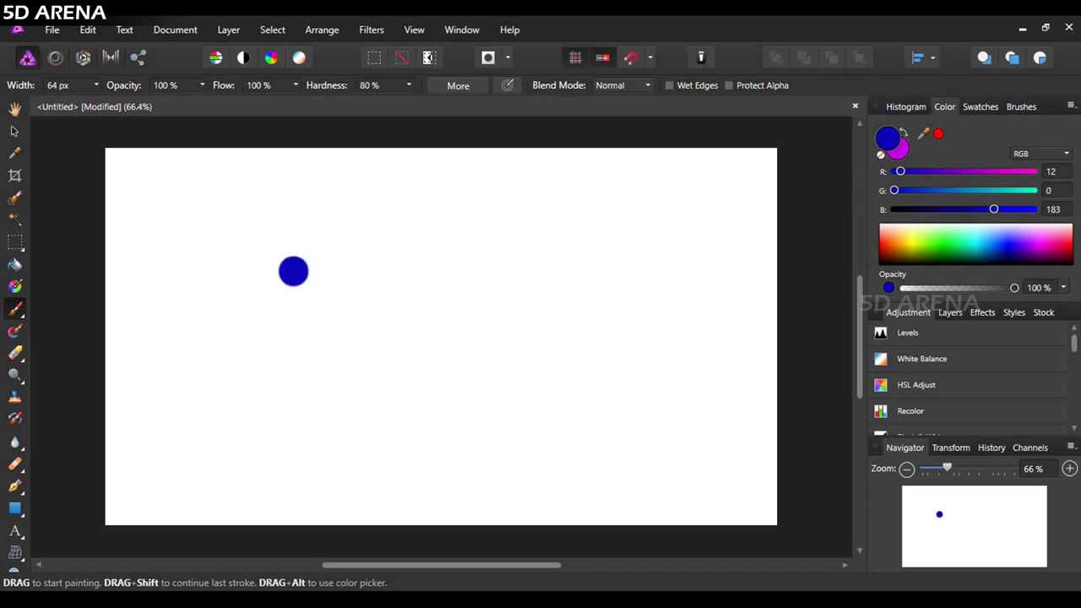
drag(292, 270, 338, 250)
mouse_move(349, 300)
mouse_down()
mouse_move(516, 376)
mouse_move(479, 432)
mouse_move(524, 414)
mouse_move(566, 436)
mouse_move(599, 438)
mouse_up()
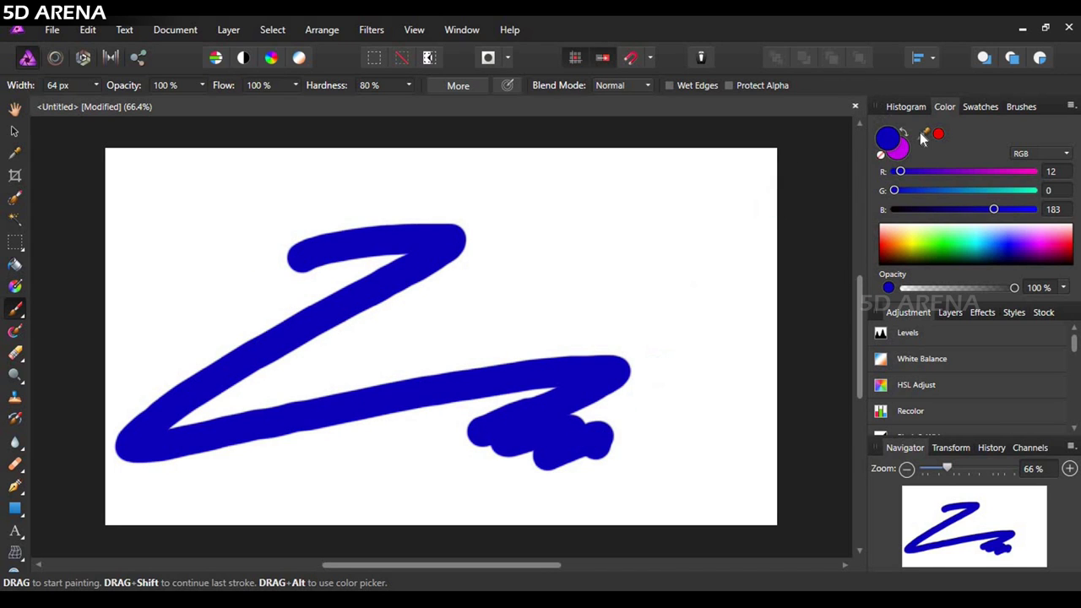
Step: Swap magenta to the primary colour and paint a magenta zigzag over the blue Z
click(904, 135)
mouse_move(434, 267)
mouse_down()
mouse_move(292, 332)
mouse_move(480, 277)
mouse_move(271, 423)
mouse_move(529, 374)
mouse_move(510, 421)
mouse_move(583, 448)
mouse_up()
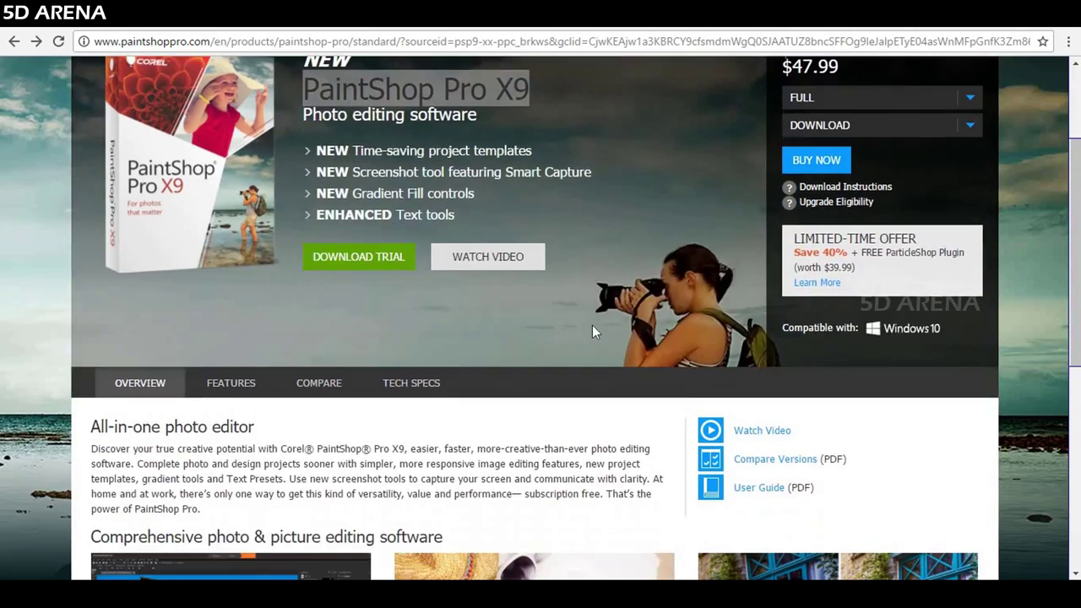
scroll(592, 327, down, 4)
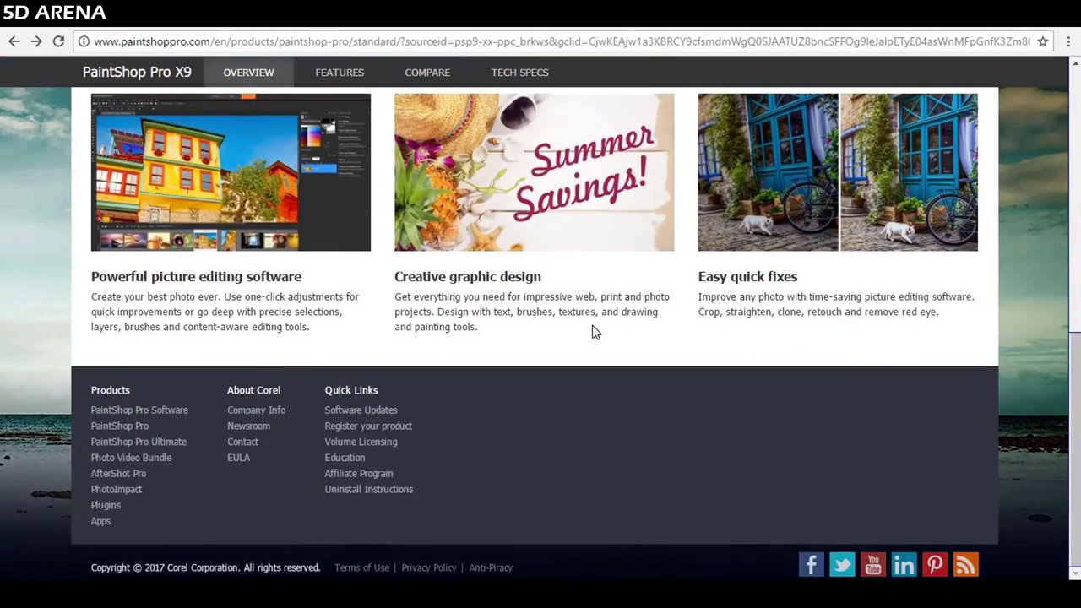
Step: Review the PaintShop Pro X9 page and download the trial installer via DOWNLOAD TRIAL
scroll(592, 332, up, 10)
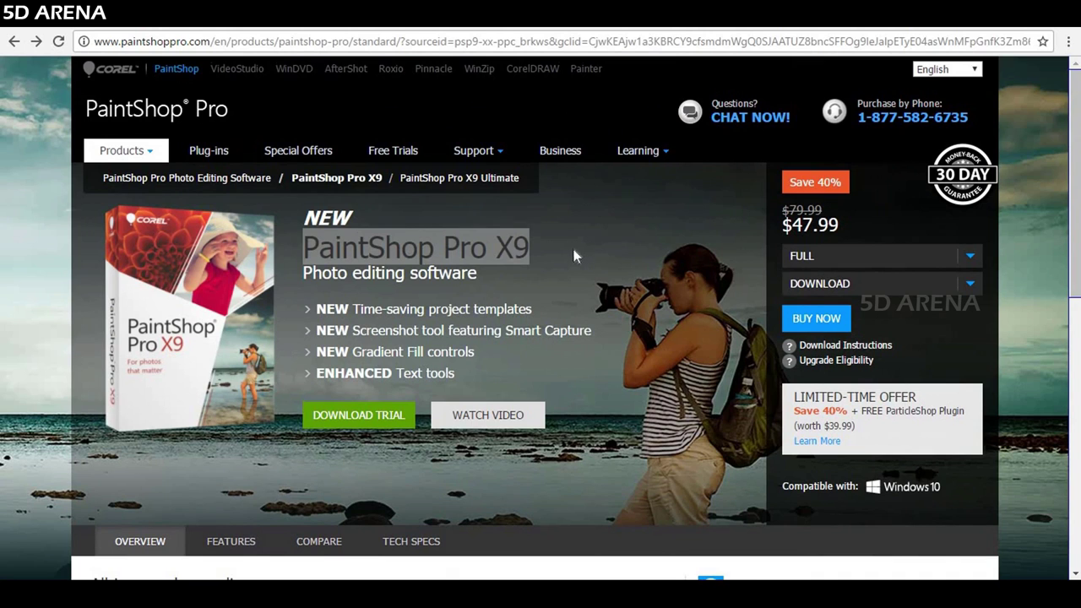
click(571, 244)
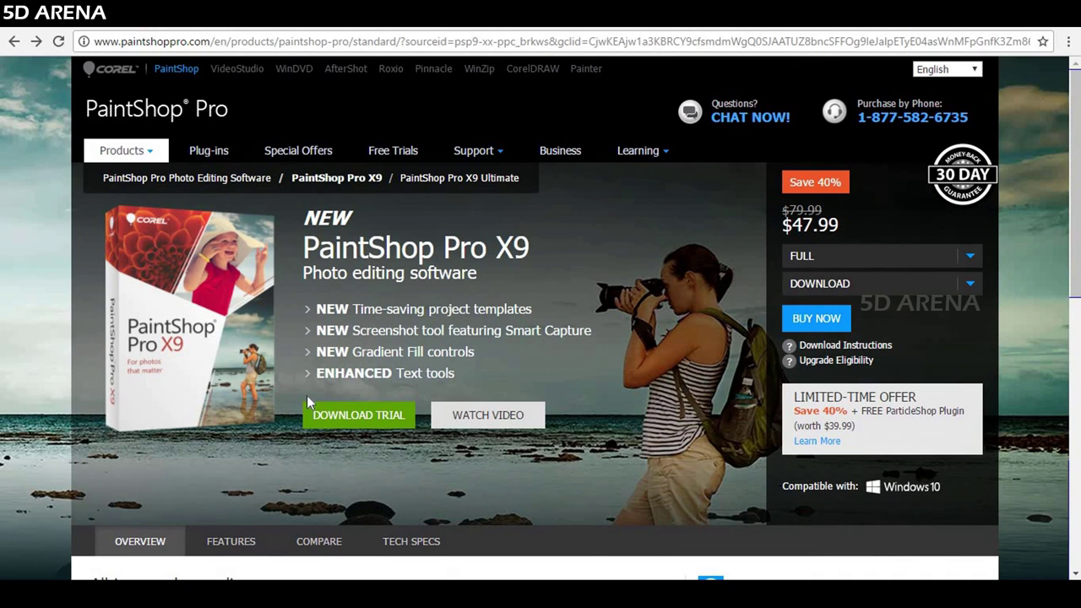
click(331, 414)
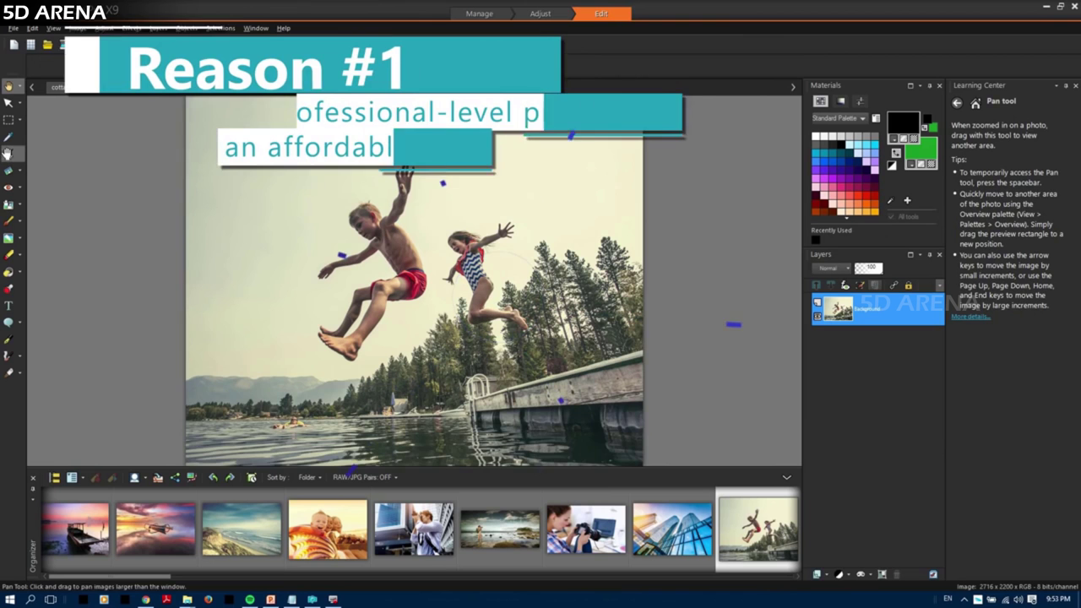
Step: Apply the Retro Lab effect to the photo with the jumping kids as the focus area
click(7, 154)
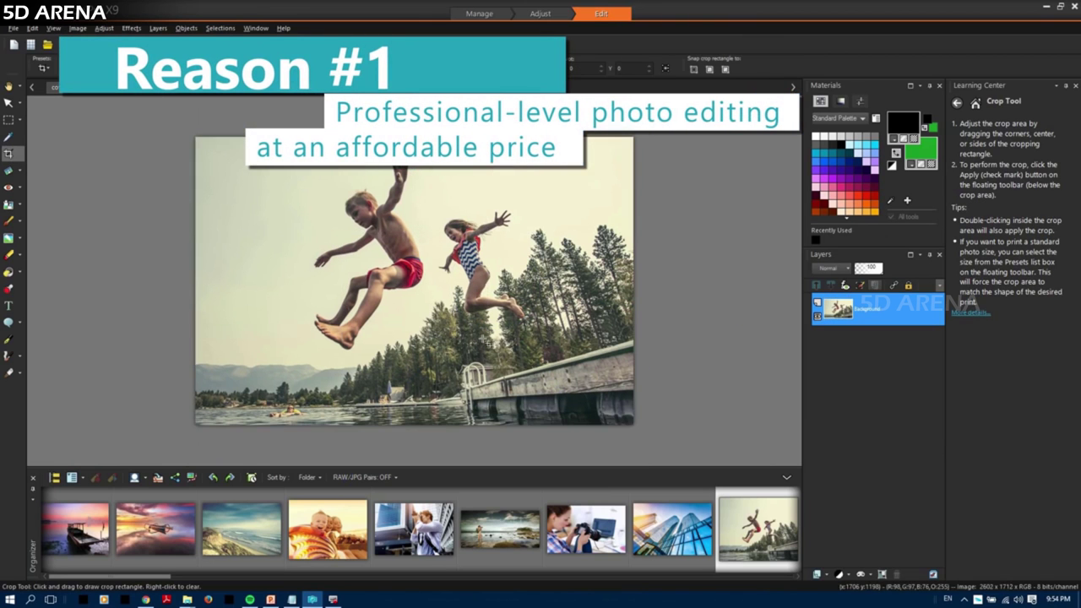
click(131, 28)
mouse_move(169, 91)
click(271, 170)
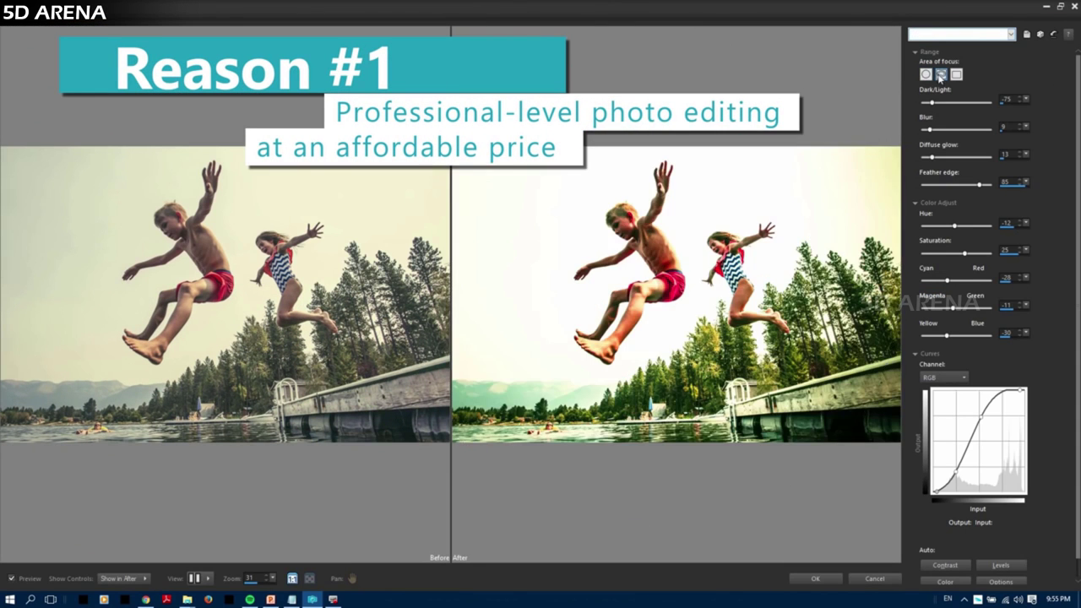
mouse_move(771, 168)
mouse_down()
mouse_move(577, 177)
mouse_move(555, 351)
mouse_move(750, 358)
mouse_move(772, 169)
mouse_up()
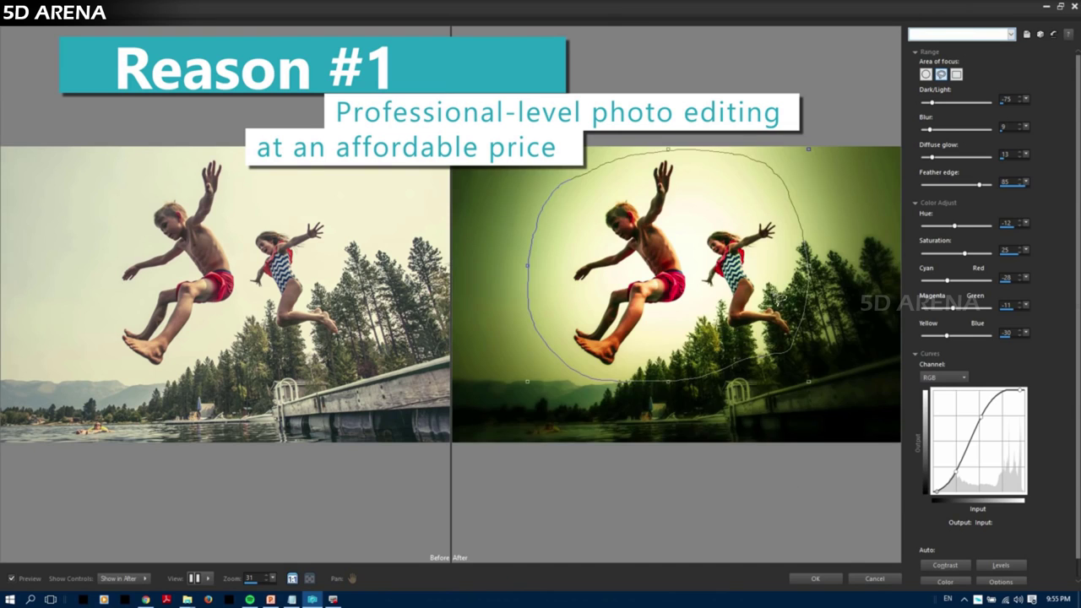
click(815, 579)
Step: Caption the lower photo 'Summer at the cottage' and recolour the text white
click(8, 309)
click(253, 369)
text(Summer at the cottage)
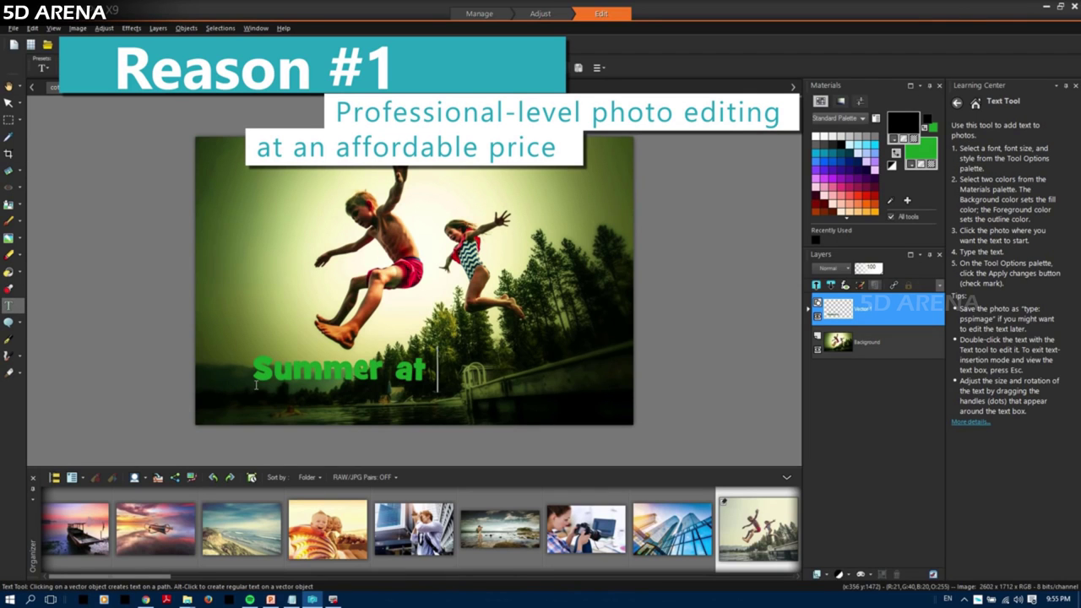
click(8, 102)
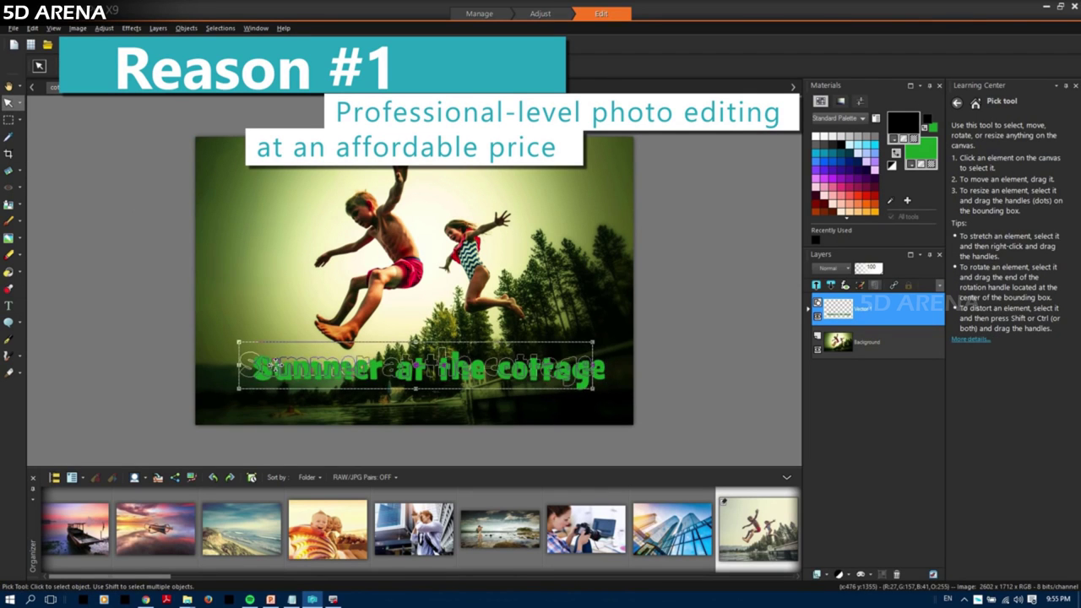
key(t)
key(ctrl+a)
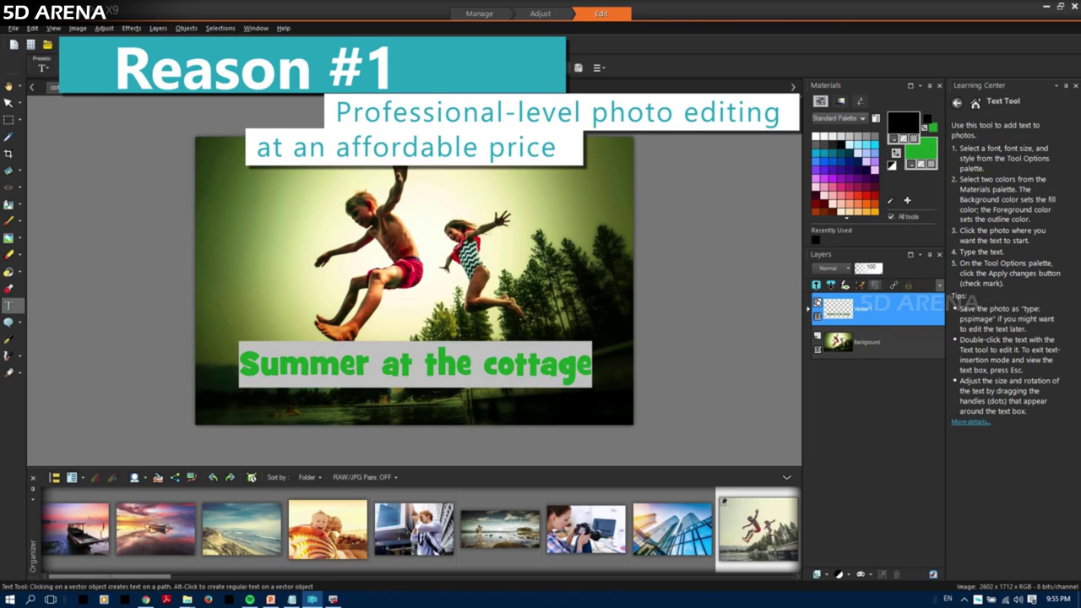
key(k)
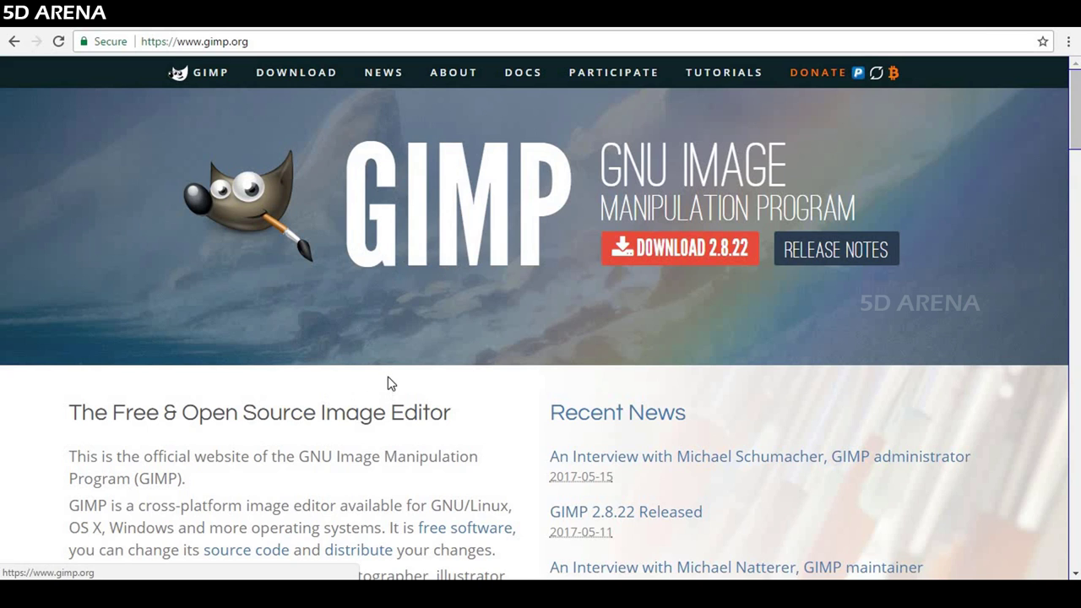
Step: Browse gimp.org, go to Download 2.8.22, and download the GIMP 2.8.22 installer directly
scroll(388, 380, down, 12)
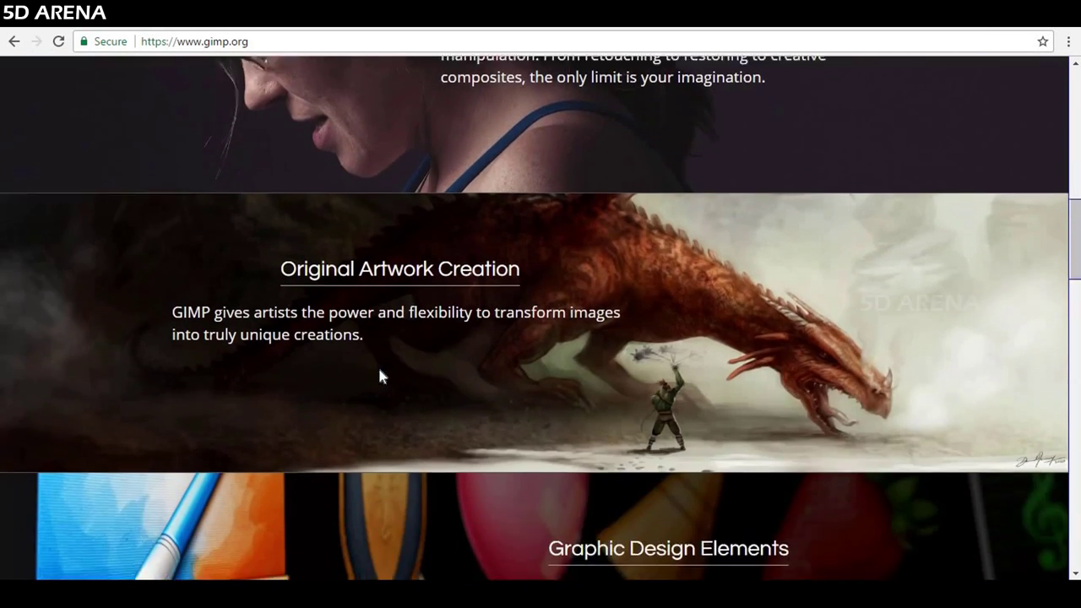
scroll(379, 376, down, 10)
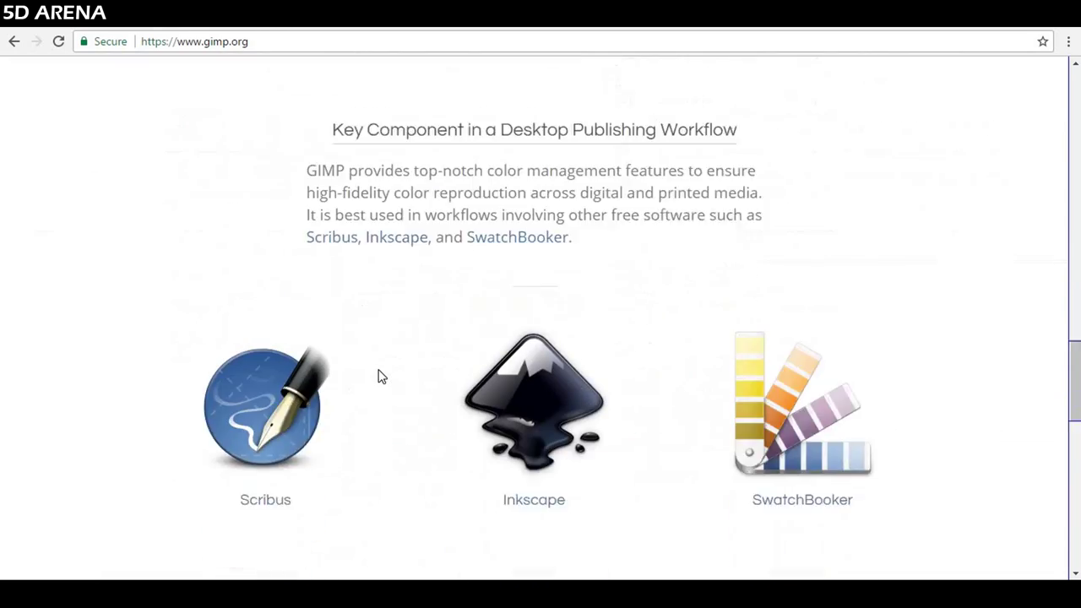
scroll(379, 375, down, 3)
scroll(377, 372, down, 7)
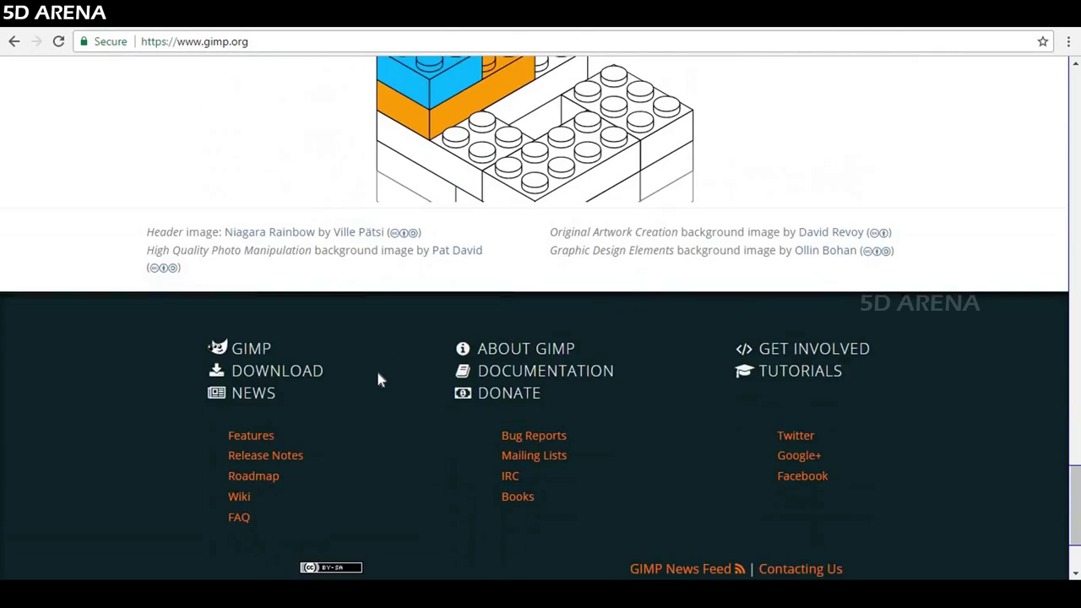
scroll(379, 378, down, 2)
scroll(380, 378, up, 12)
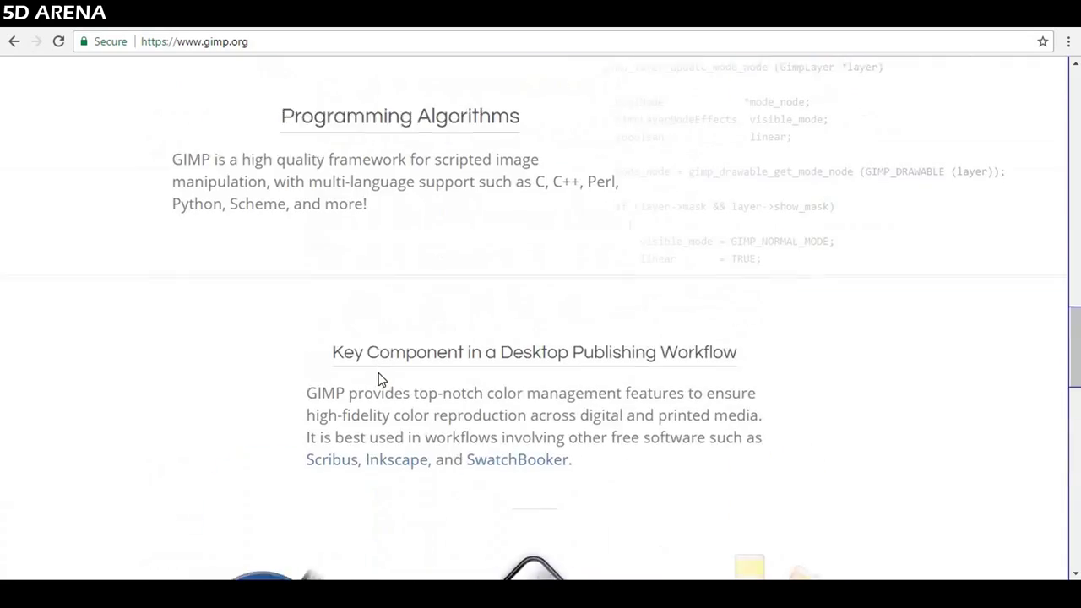
scroll(379, 379, up, 15)
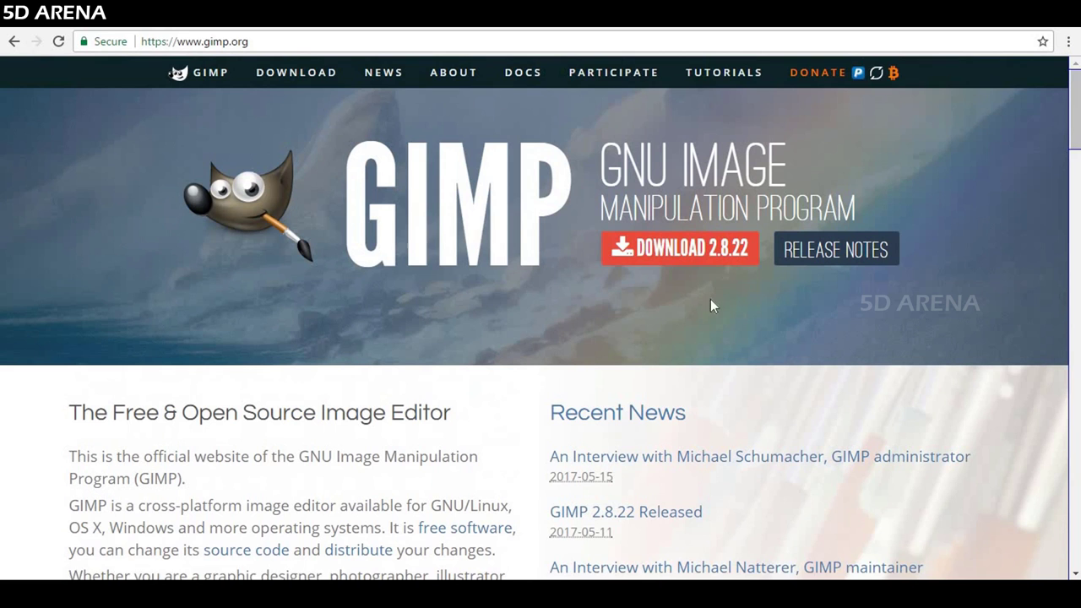
click(708, 261)
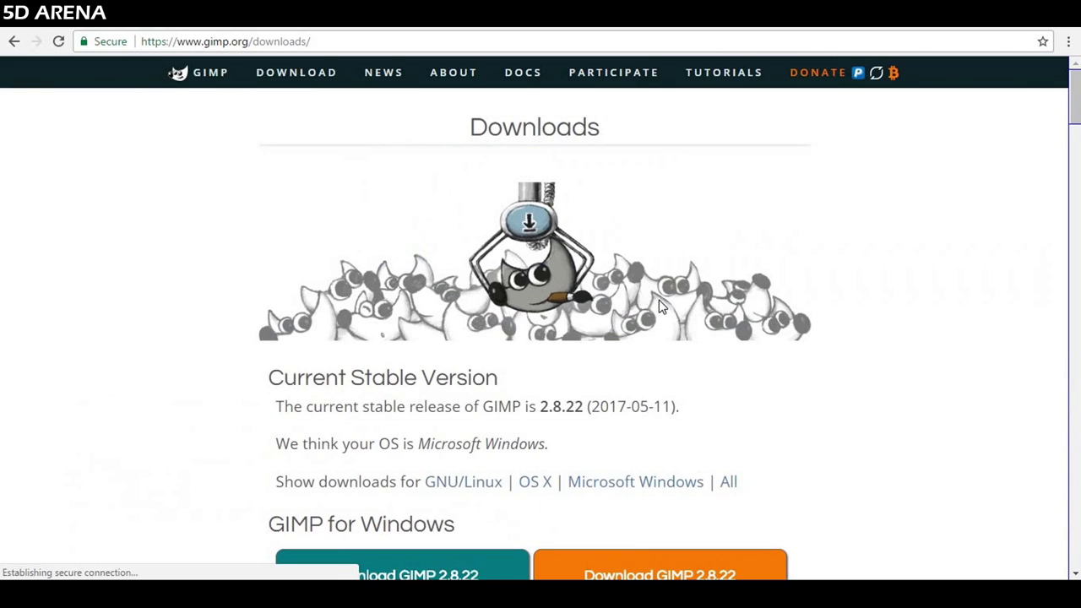
scroll(641, 295, down, 4)
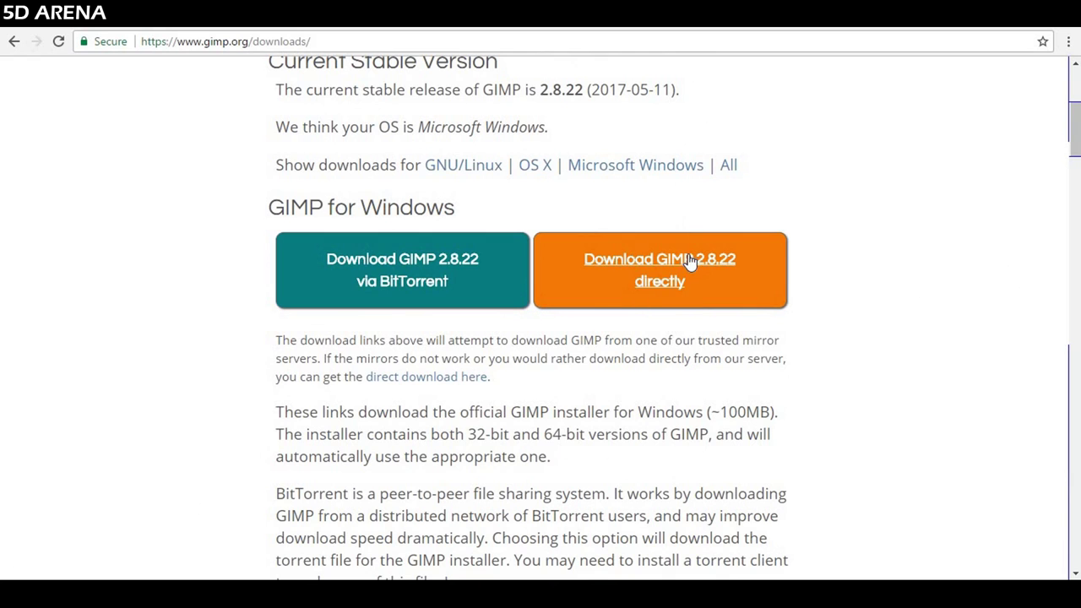
click(673, 281)
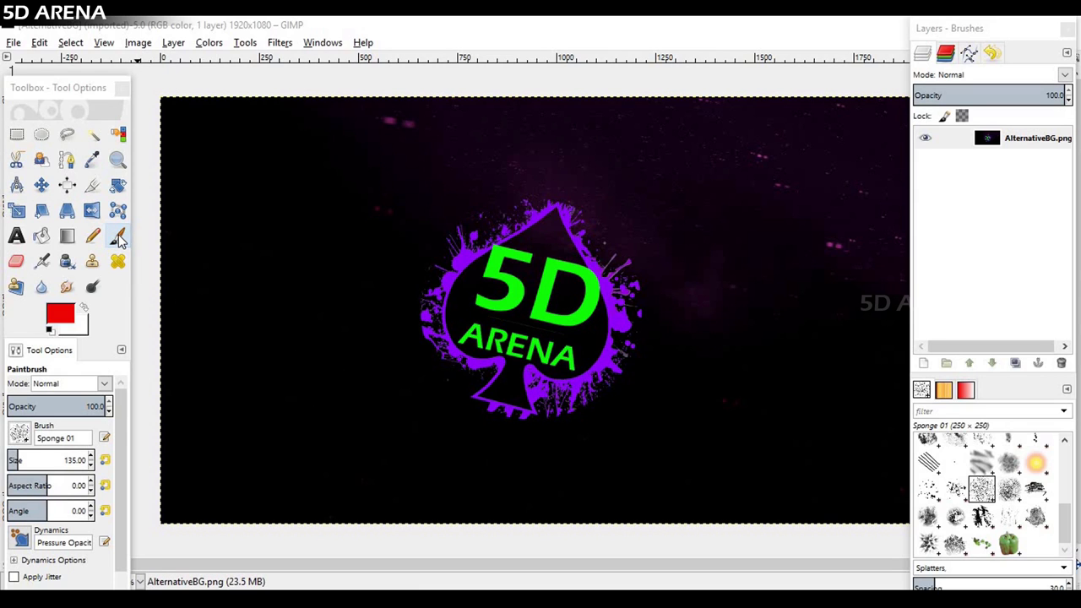
Step: With the Paintbrush in Normal mode, paint two red dabs on the dark background
click(117, 237)
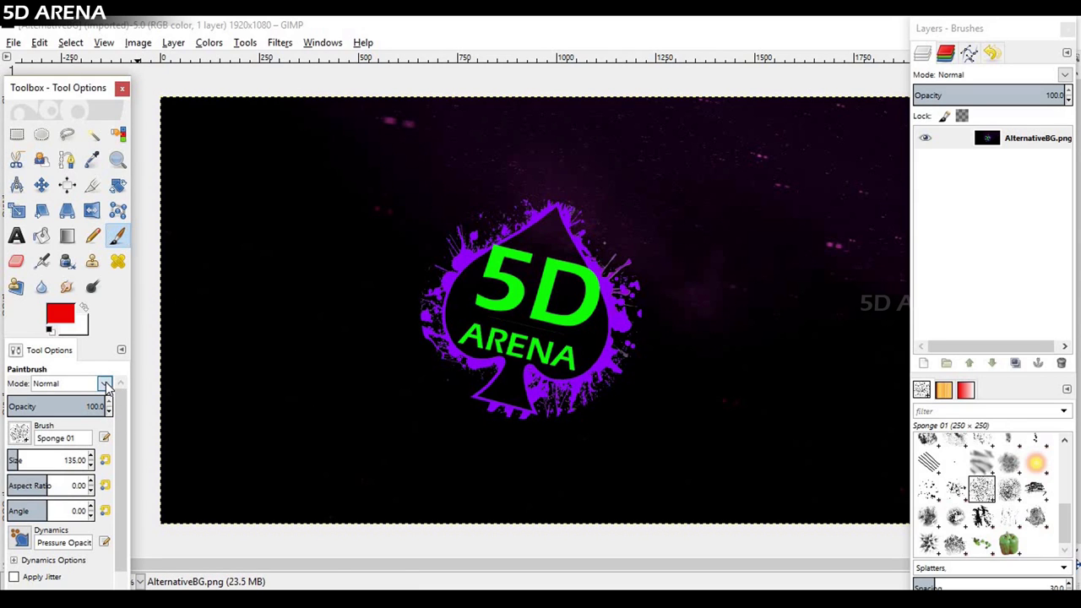
click(105, 385)
click(267, 210)
click(355, 173)
click(486, 167)
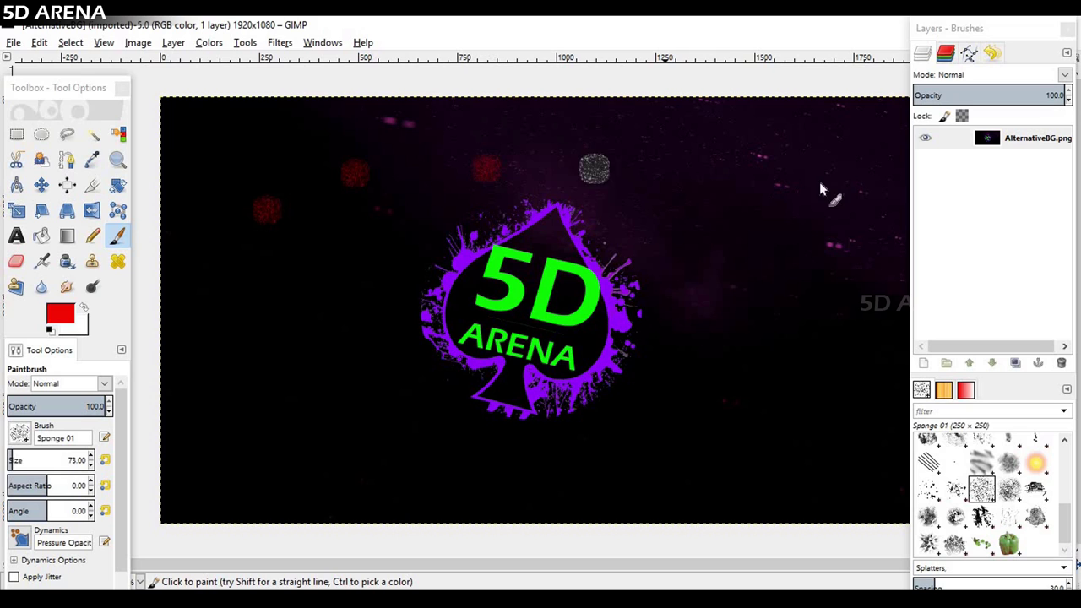
Step: Switch the foreground colour to magenta and paint zig-zags on the right and left sides
click(60, 315)
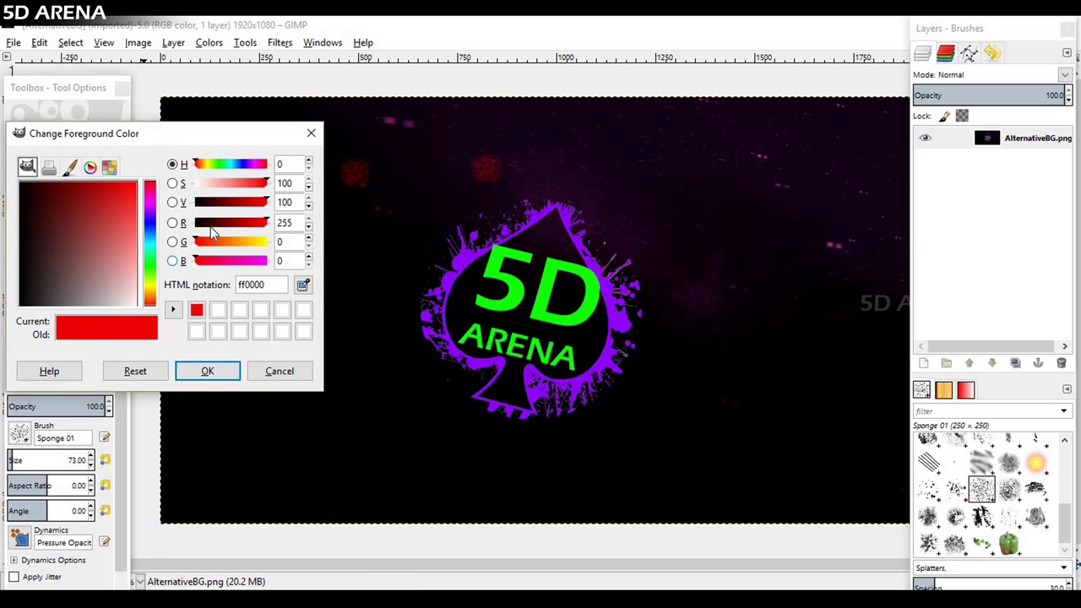
drag(226, 267, 267, 261)
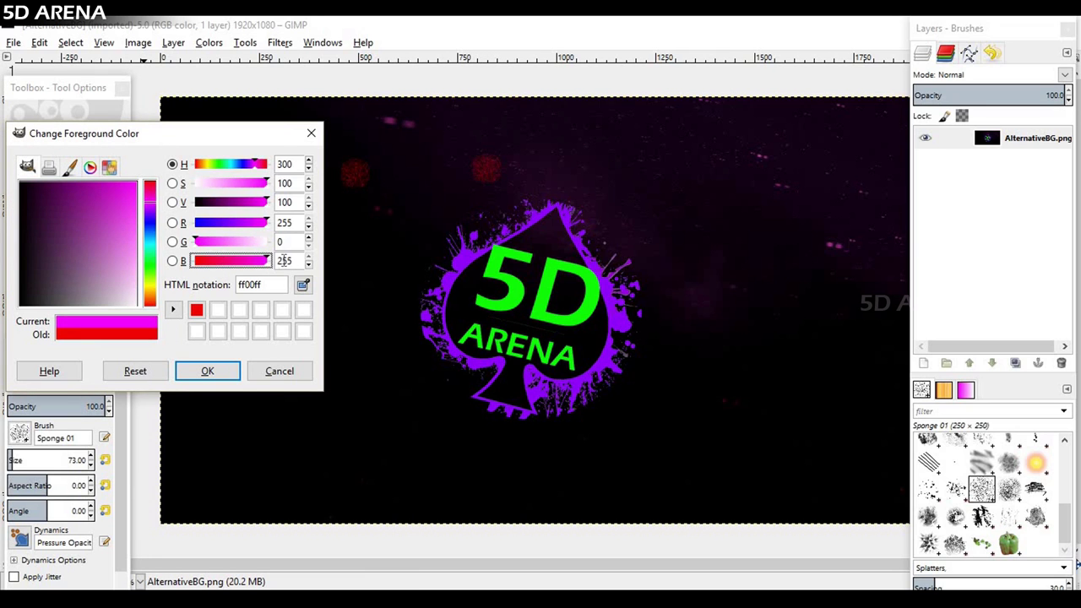
click(207, 371)
mouse_move(662, 207)
mouse_down()
mouse_move(714, 289)
mouse_move(738, 386)
mouse_move(809, 427)
mouse_up()
mouse_move(336, 210)
mouse_down()
mouse_move(262, 247)
mouse_move(326, 335)
mouse_move(342, 413)
mouse_move(374, 445)
mouse_up()
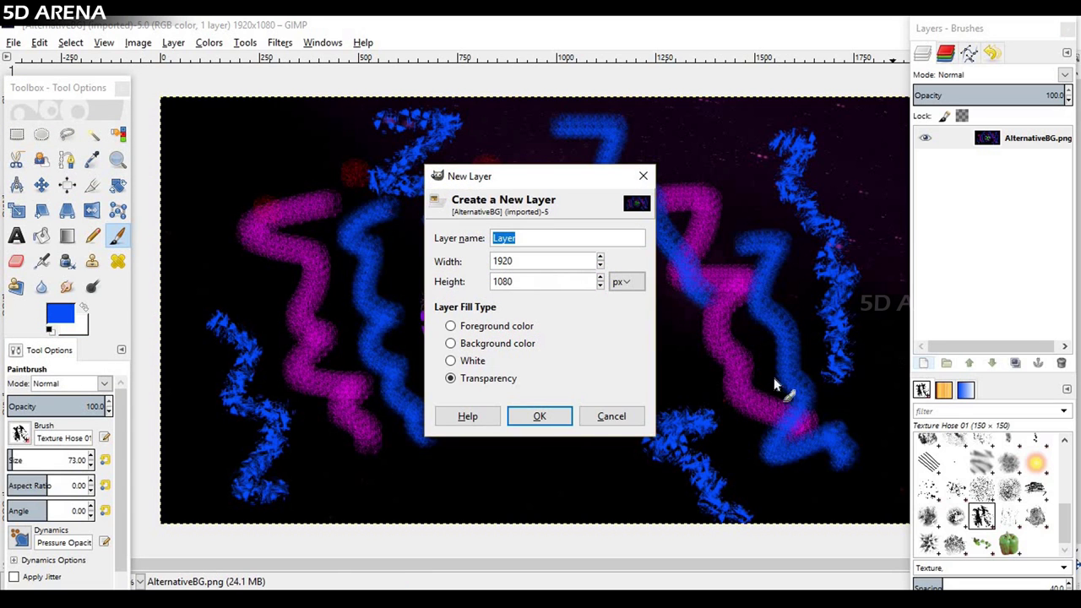
Step: Add a transparent layer, paint a blue stroke across the 5D logo, and hide that layer
click(558, 414)
click(1003, 140)
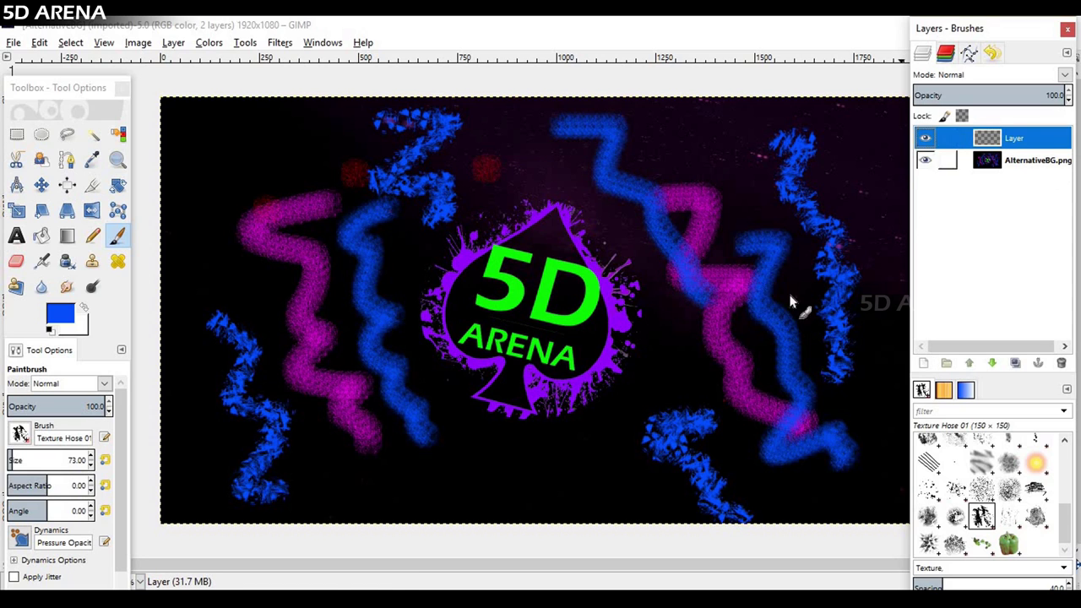
drag(442, 185, 575, 333)
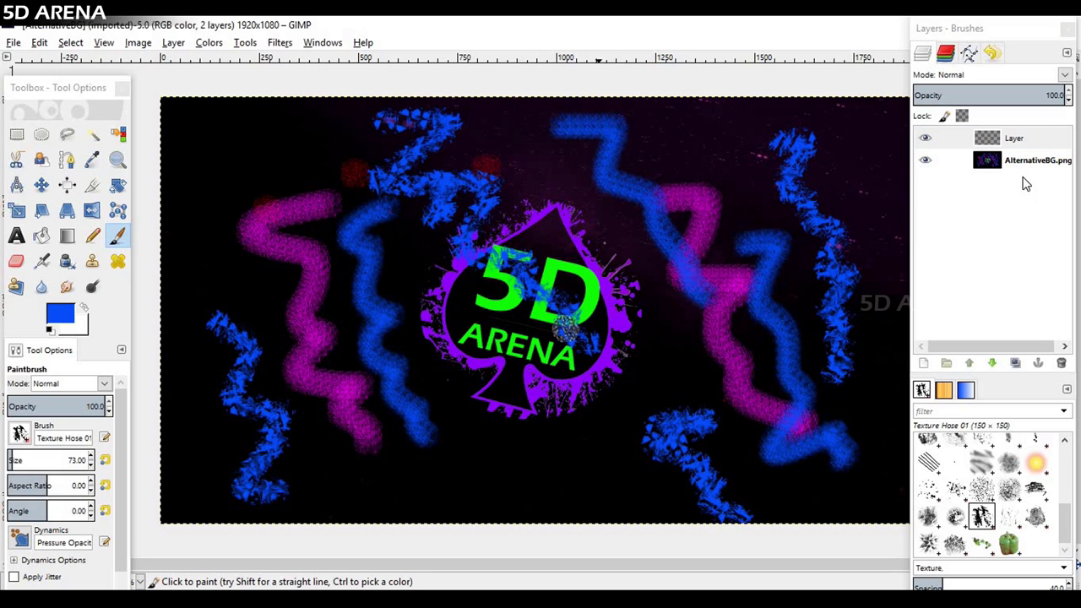
click(924, 139)
click(924, 139)
click(924, 138)
click(925, 139)
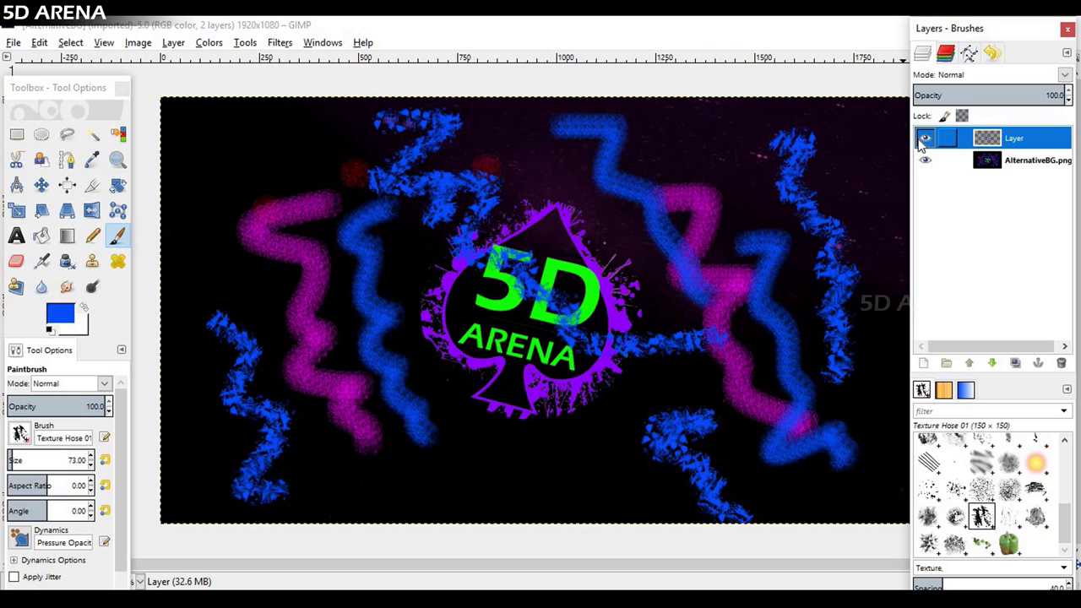
click(925, 139)
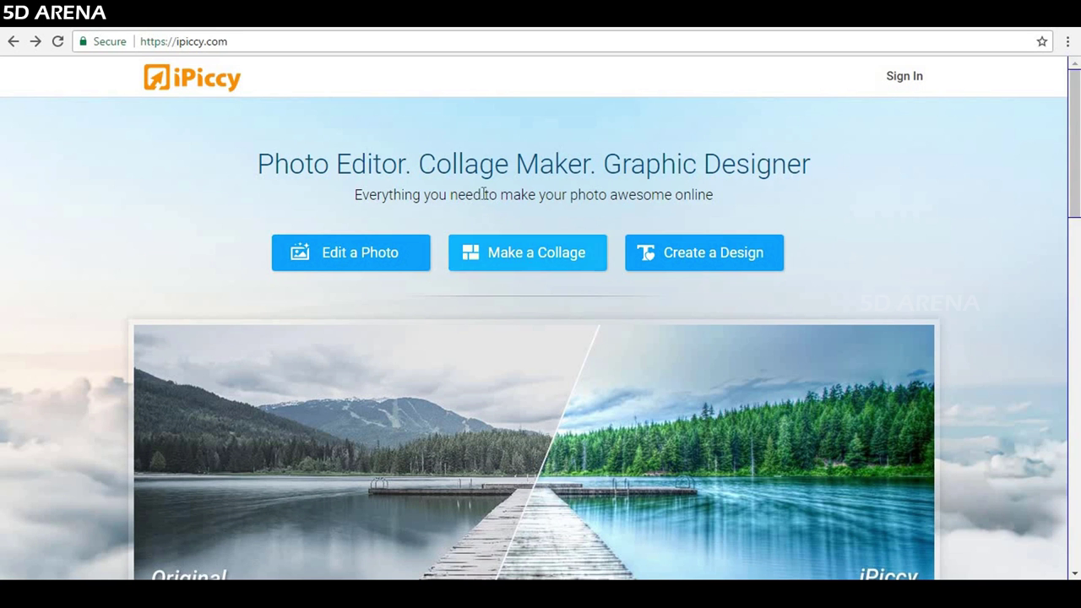
Step: Browse the ipiccy.com homepage, then launch the editor with Edit a Photo
scroll(475, 179, down, 3)
scroll(471, 180, down, 9)
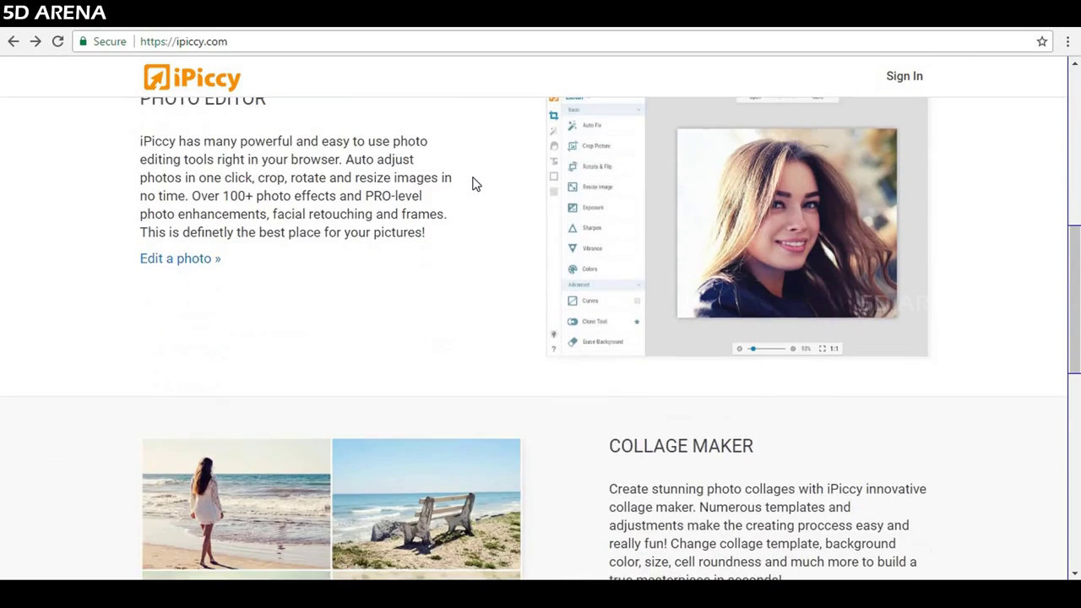
scroll(463, 179, down, 2)
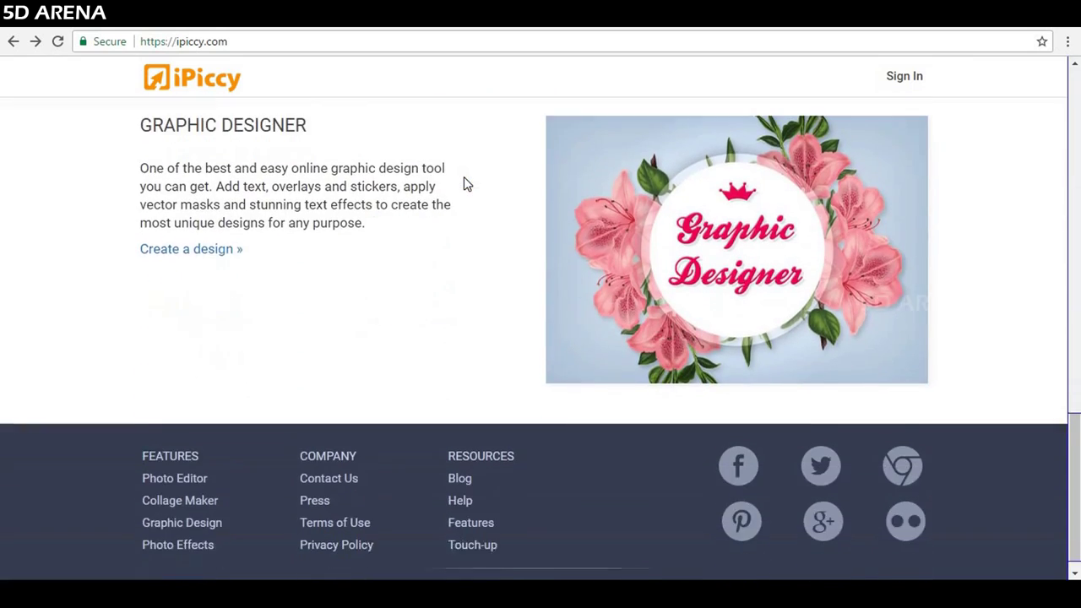
scroll(464, 179, up, 7)
scroll(464, 176, up, 8)
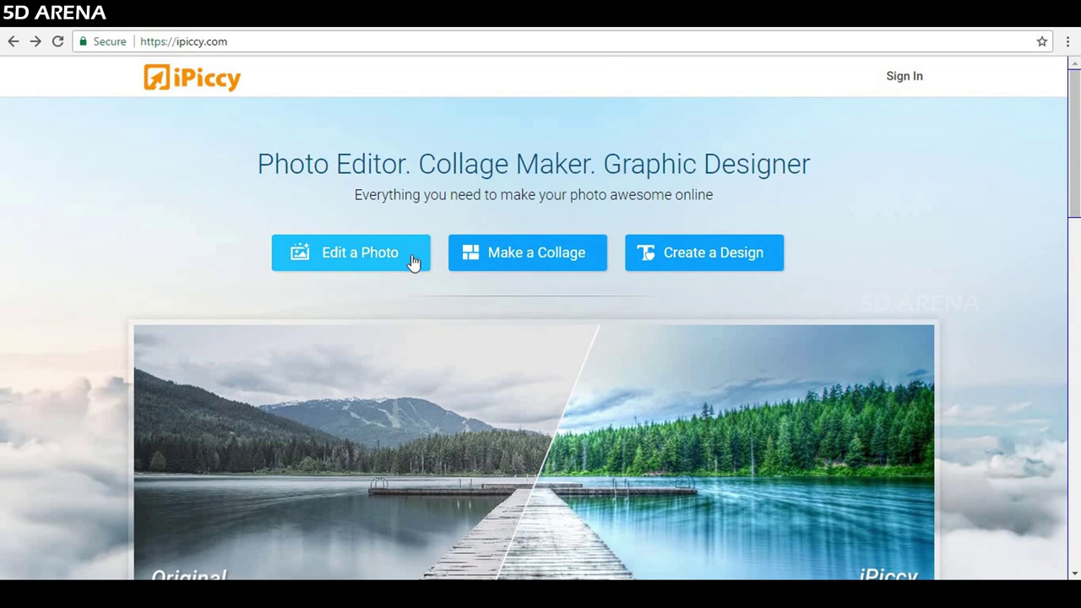
click(414, 258)
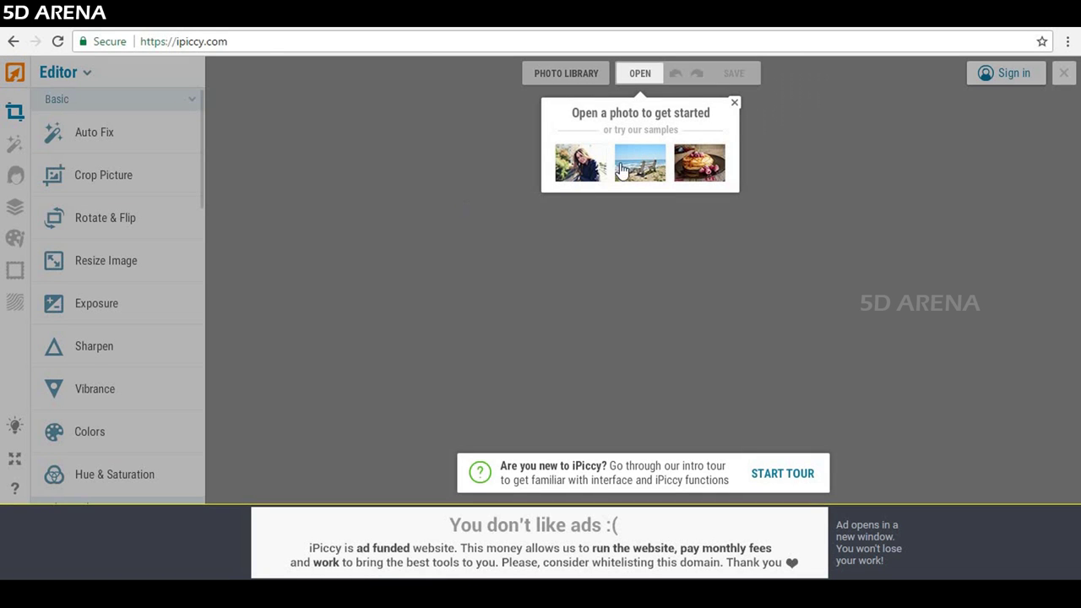
Step: Open the beach-bench sample photo and position a 480 × 300 crop area over the bench
click(622, 170)
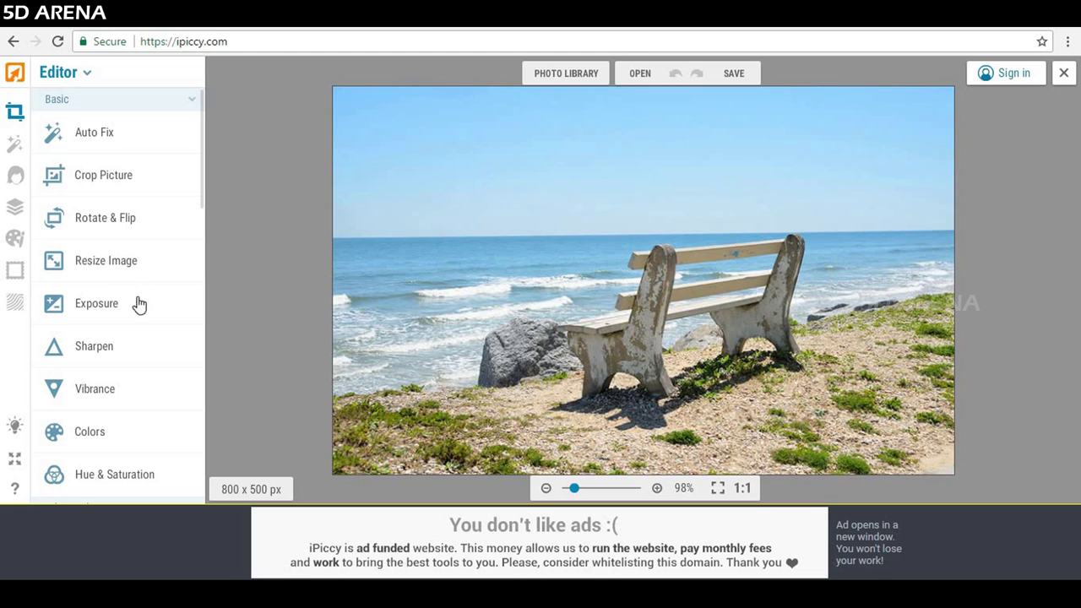
click(104, 177)
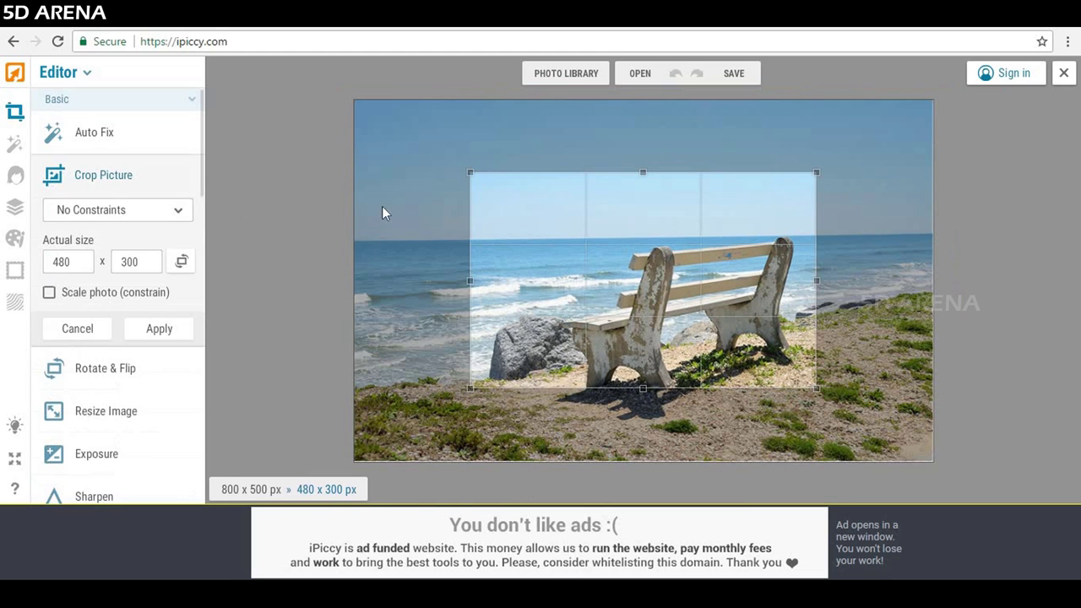
drag(660, 317, 686, 344)
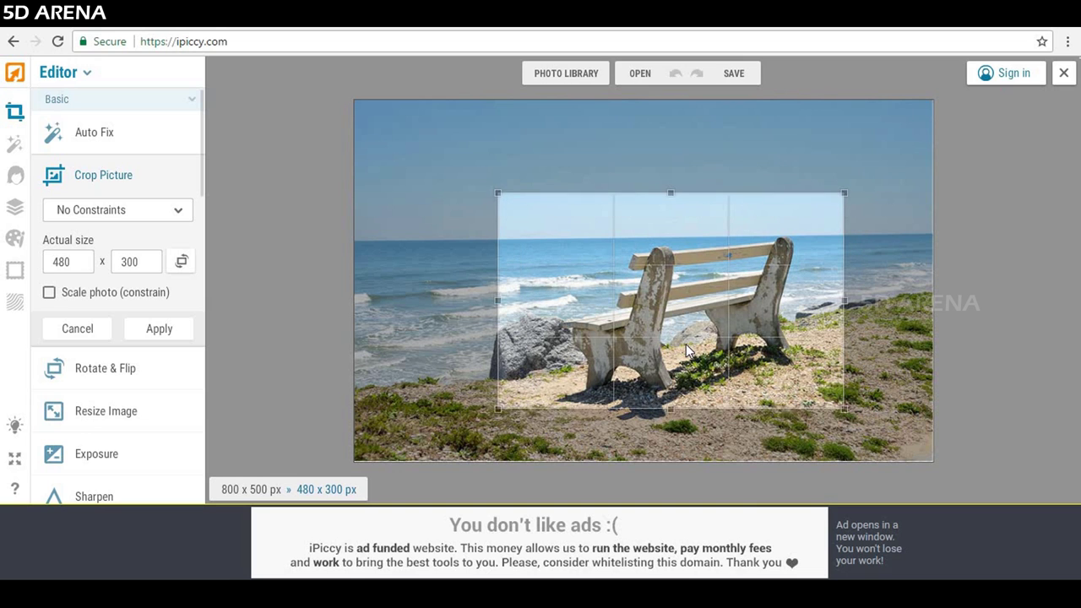